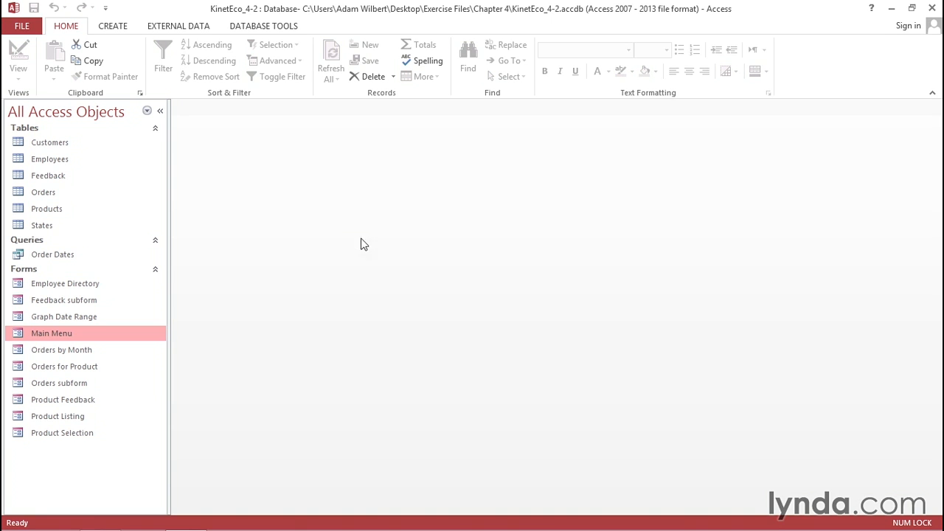
- Create a blank form in Design view and set its record source to the Customers table
left_click(114, 29)
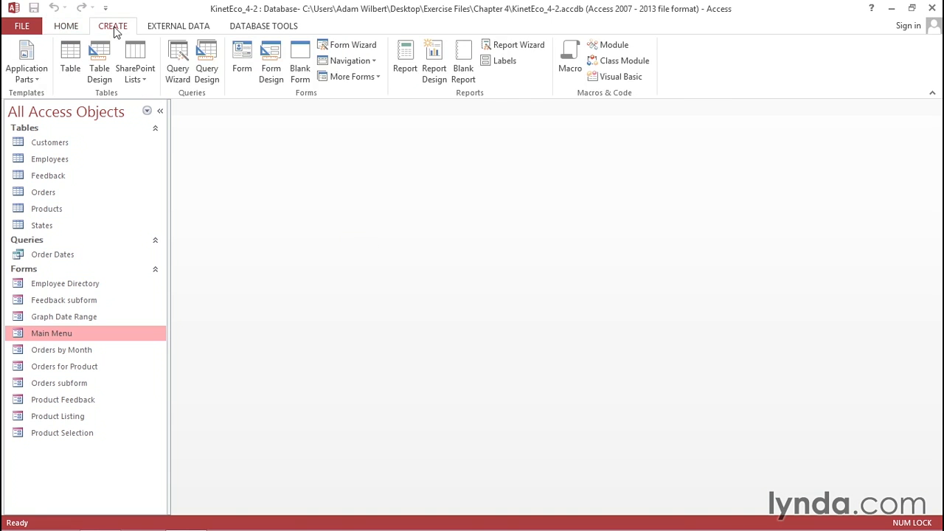
left_click(270, 77)
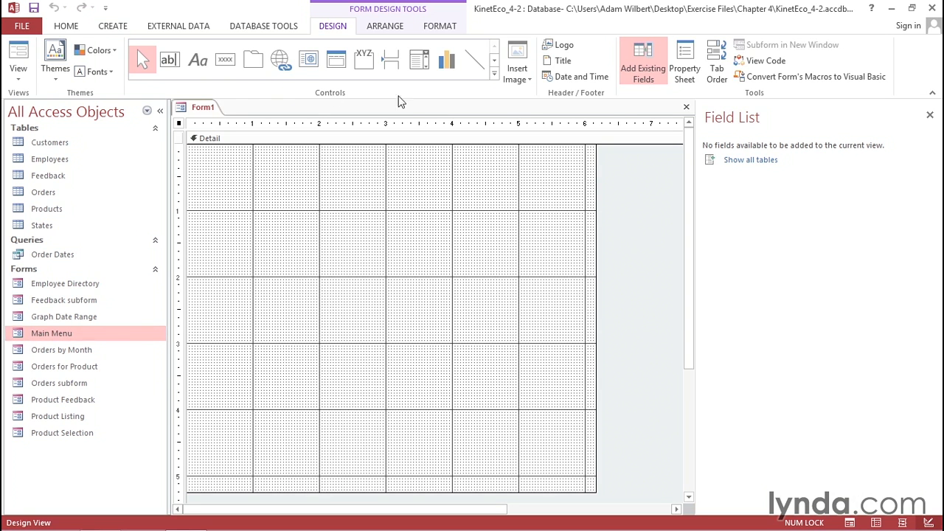
left_click(685, 73)
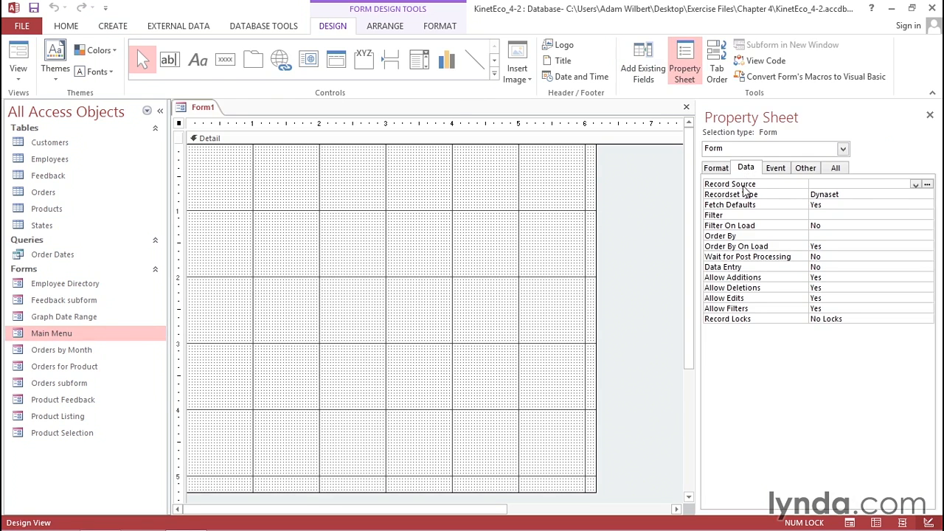
left_click(915, 186)
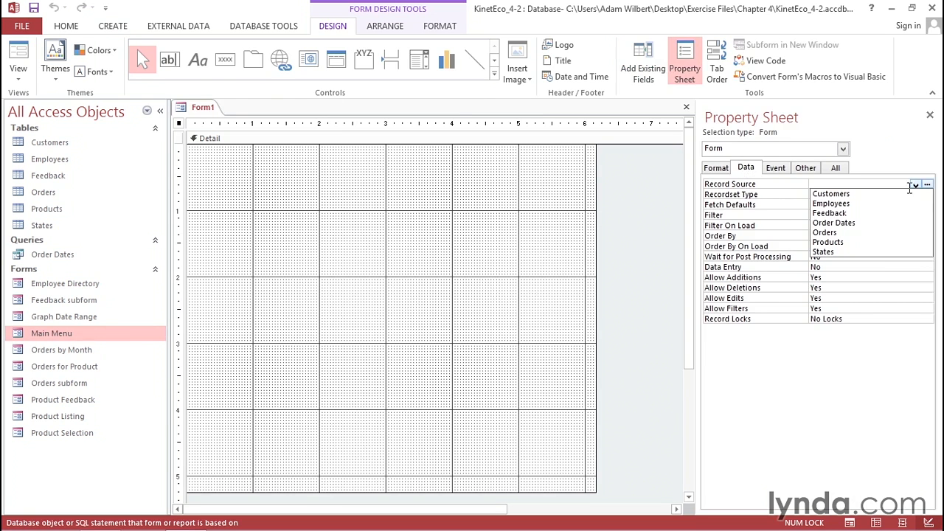
left_click(888, 194)
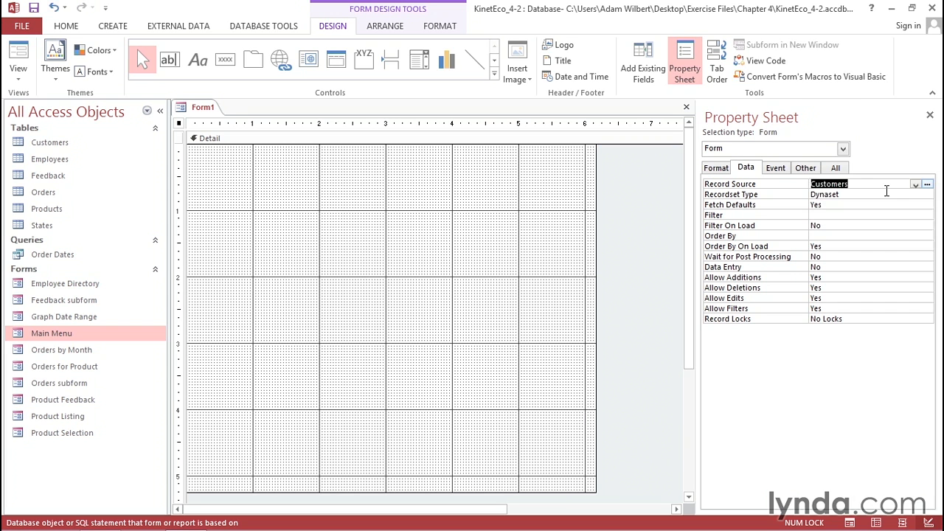
- Add all the available fields, CustomerID through Email, to the form's Detail section
left_click(645, 77)
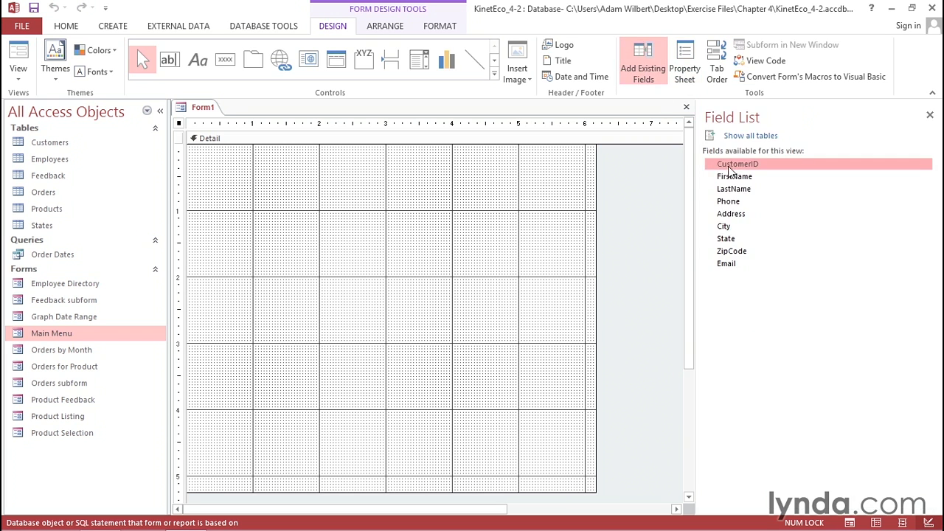
left_click(728, 266, "shift")
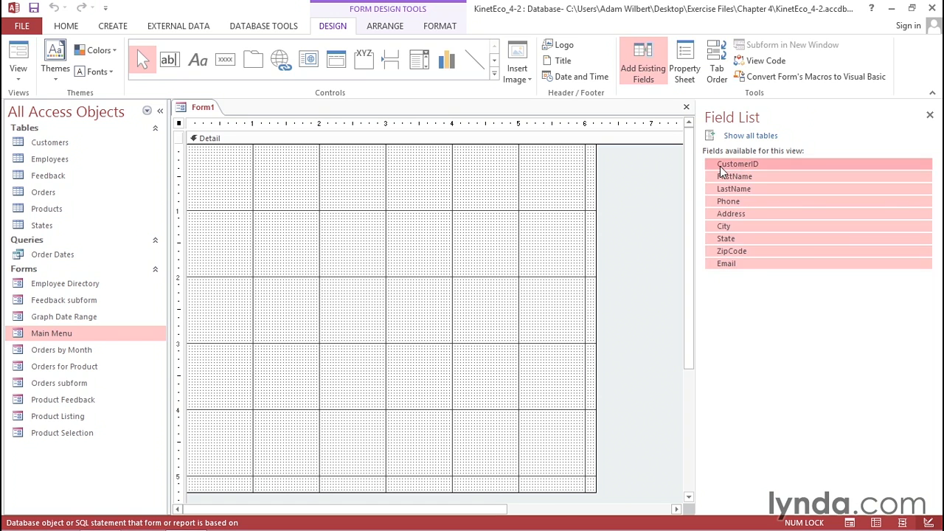
left_click_drag(720, 171, 307, 184)
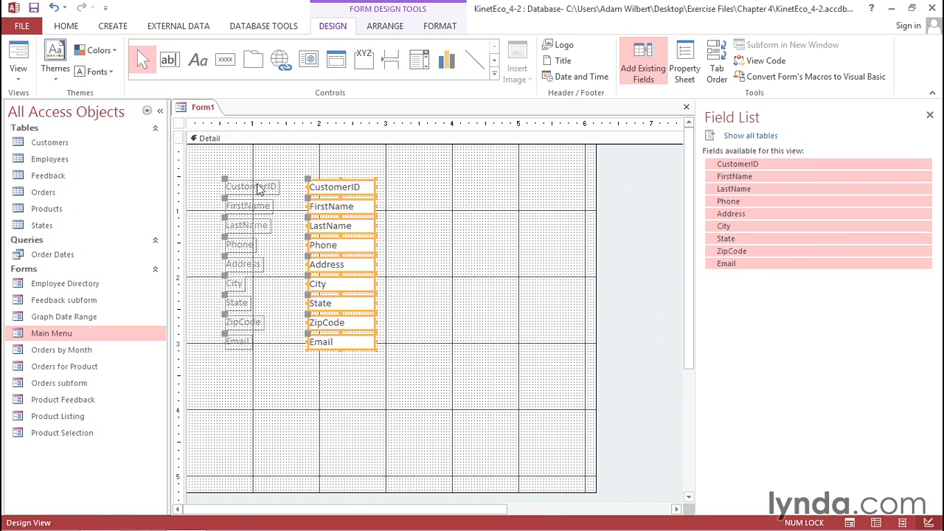
- Move the CustomerID field to the upper-left corner of the Detail section and delete the LastName label
left_click_drag(322, 180, 277, 155)
left_click(391, 188)
left_click(336, 201)
left_click(253, 220)
key("Delete")
- Change the FirstName label's text to Name and move the LastName box onto the same row as the FirstName box
left_click(247, 200)
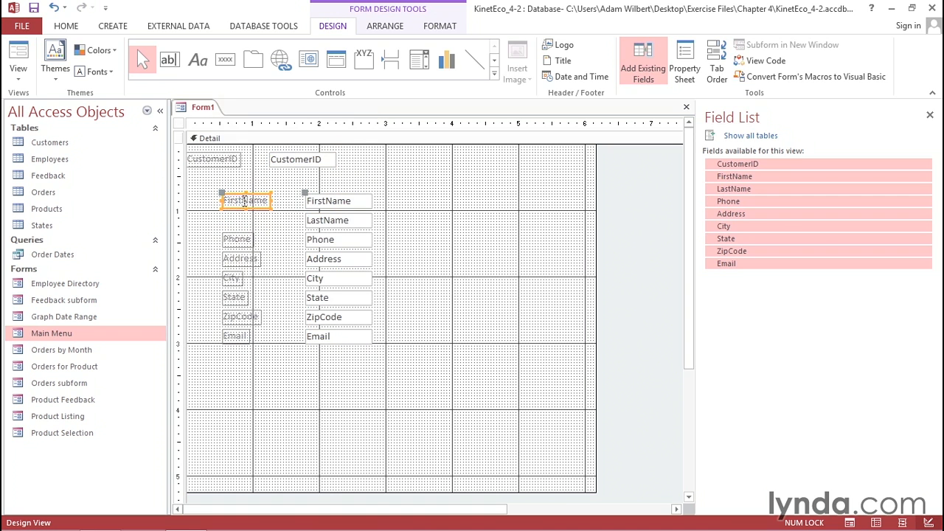
left_click(241, 199)
left_click_drag(240, 199, 203, 196)
key("Delete")
key("Return")
left_click(331, 218)
left_click_drag(318, 217, 462, 196)
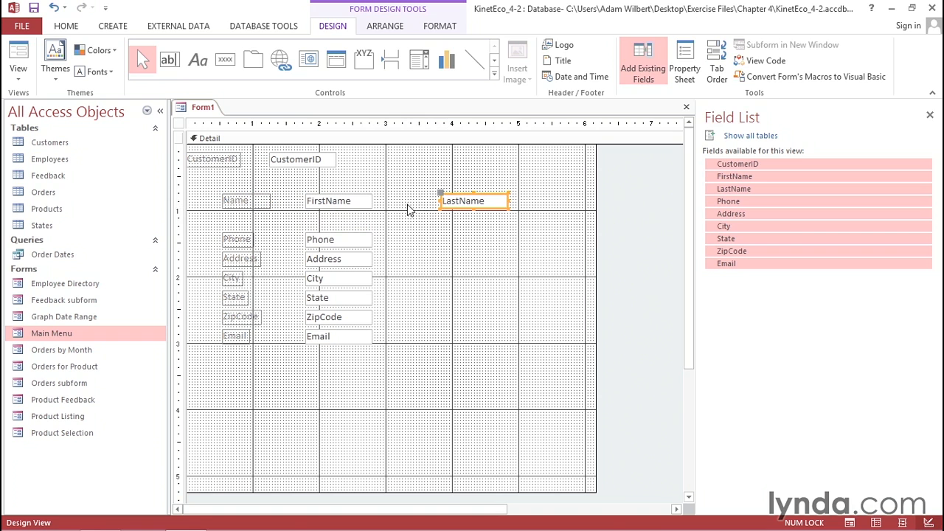
- Widen the FirstName and LastName boxes to about 2 inches each and shift the name row toward the form's left edge
left_click(354, 204, "shift")
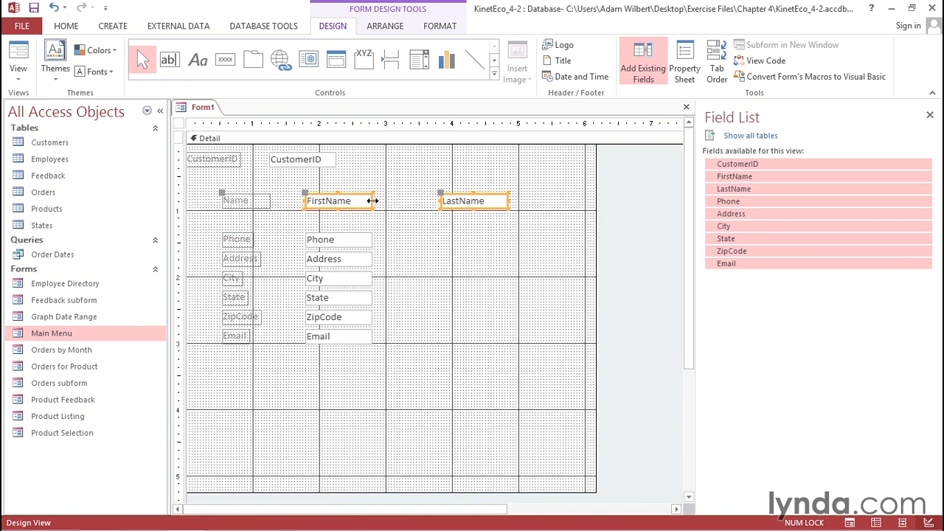
left_click_drag(372, 201, 437, 197)
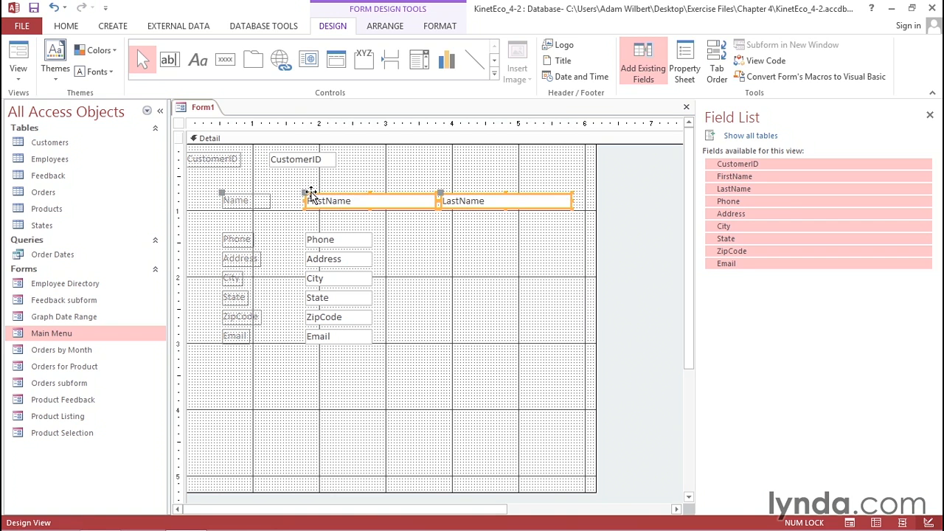
left_click_drag(322, 196, 289, 197)
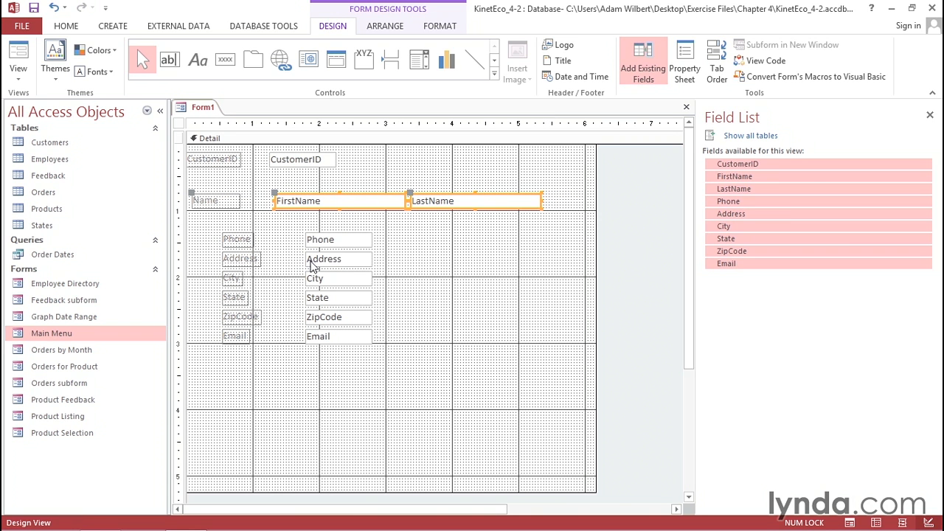
- Stack the Email, Phone and Address fields below the name row, stretching each box to the full width of that row
left_click(326, 339)
left_click_drag(313, 332, 542, 218)
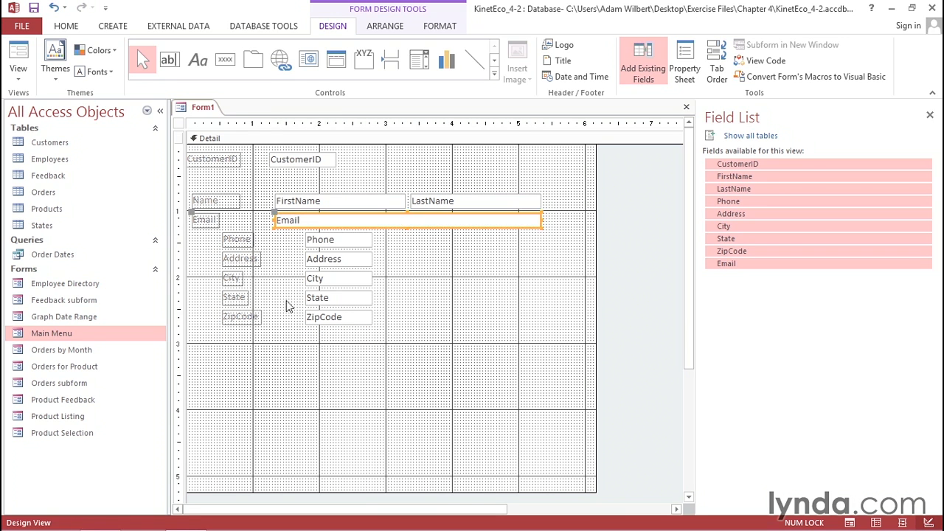
left_click_drag(342, 349, 311, 270)
left_click(319, 241)
left_click_drag(317, 231, 540, 242)
key("Down")
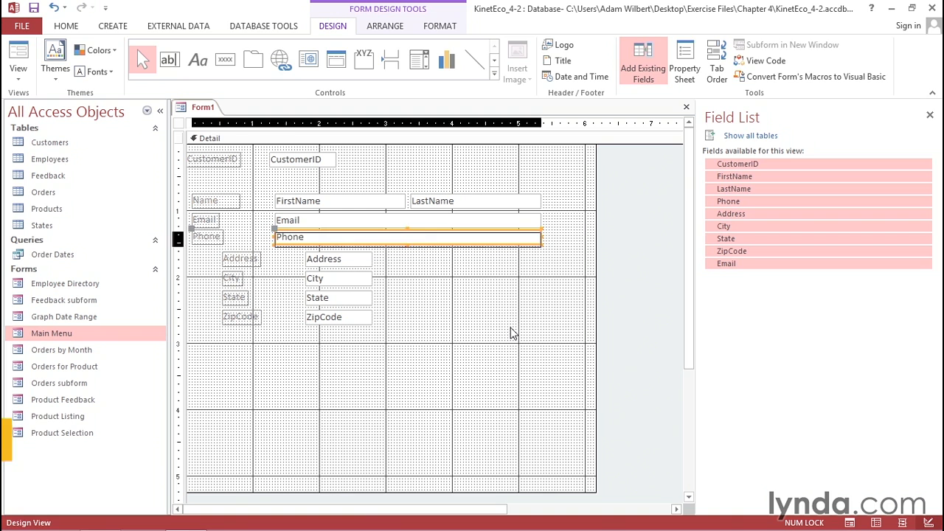
left_click(330, 262)
left_click_drag(321, 253, 542, 260)
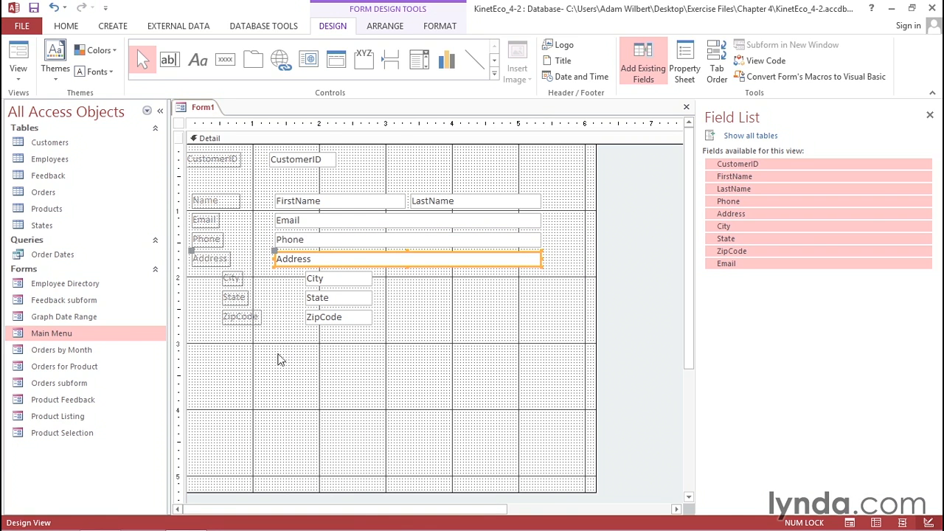
- Delete the City, State and ZipCode labels and fit their boxes side by side in one row below Address
left_click_drag(250, 351, 220, 276)
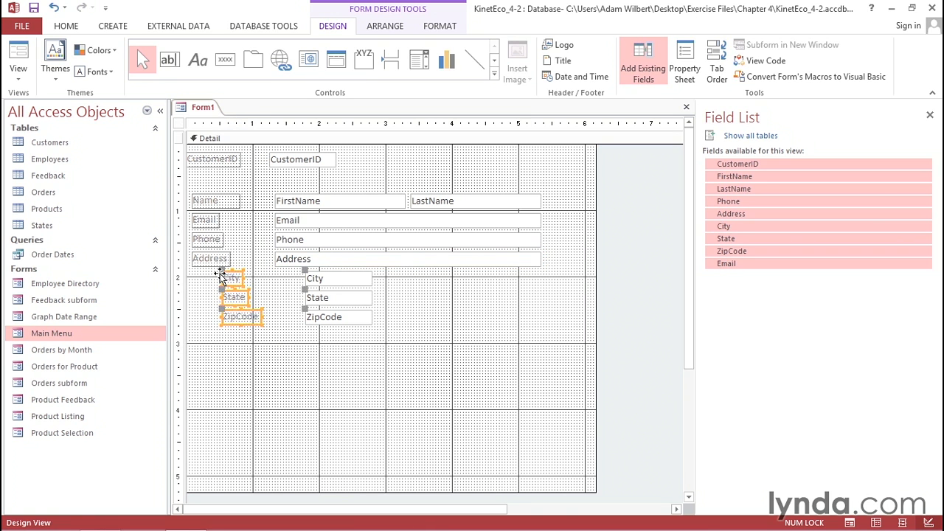
key("Delete")
left_click_drag(316, 272, 412, 273)
left_click(366, 299)
left_click(333, 316)
left_click_drag(332, 317, 469, 278)
left_click(452, 279)
left_click(451, 320)
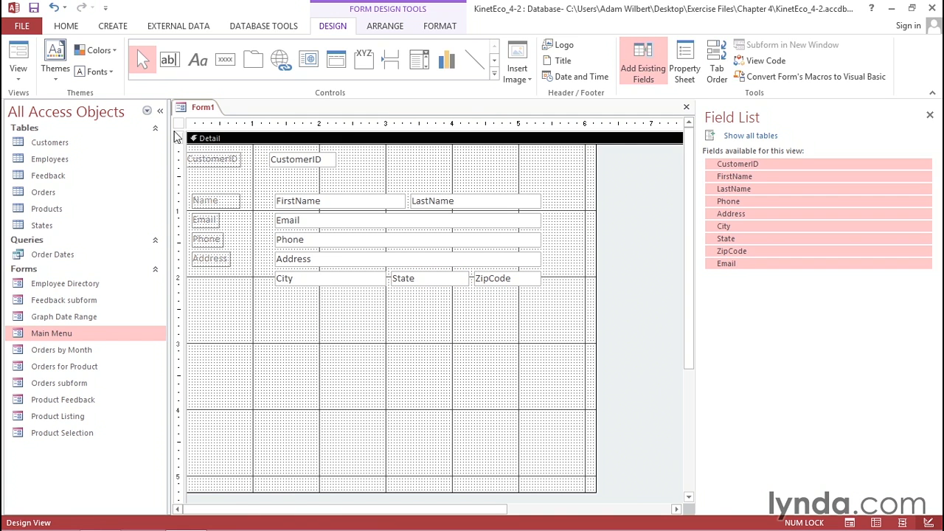
- Set the form's caption to "Add a new customer"
left_click(178, 128)
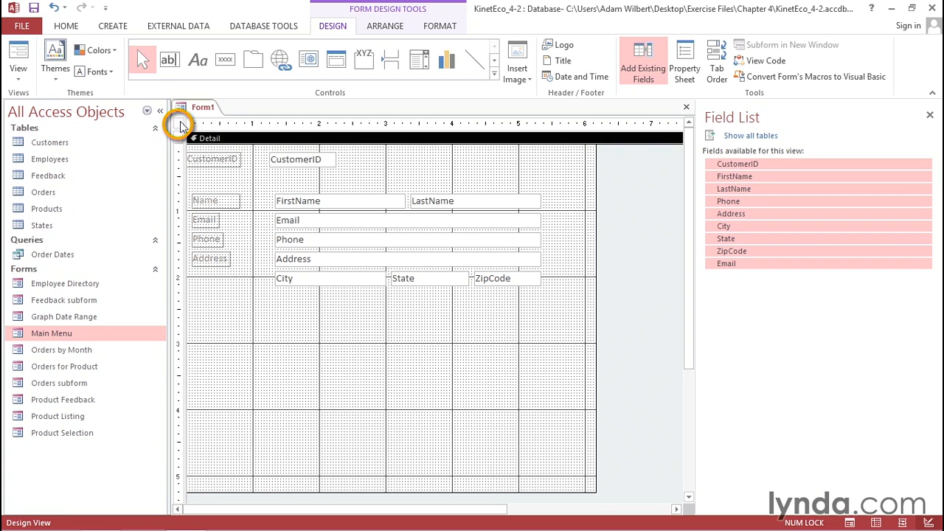
double_click(180, 125)
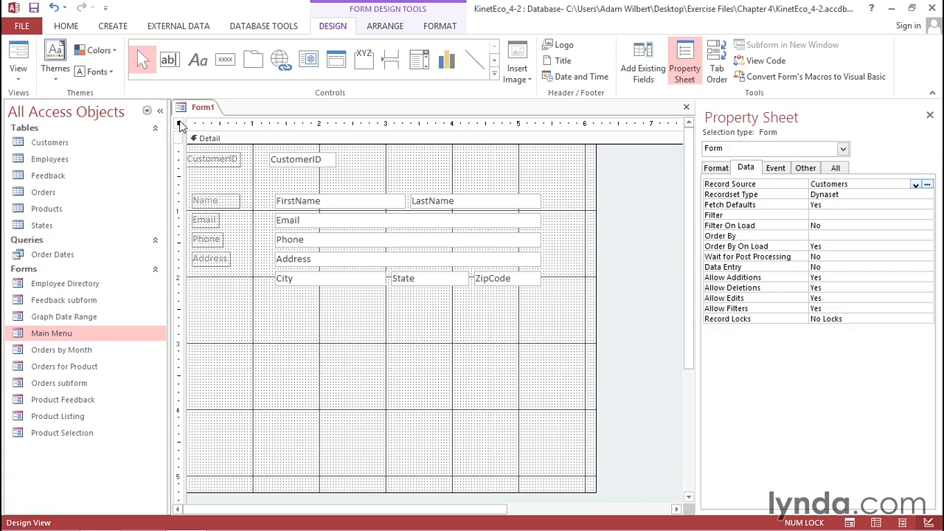
left_click(716, 170)
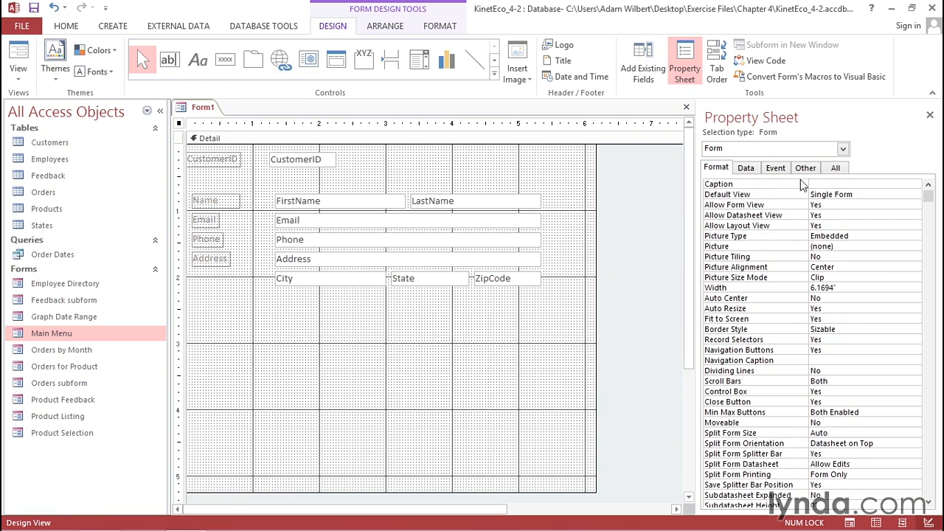
left_click(823, 185)
type("Add a new customer")
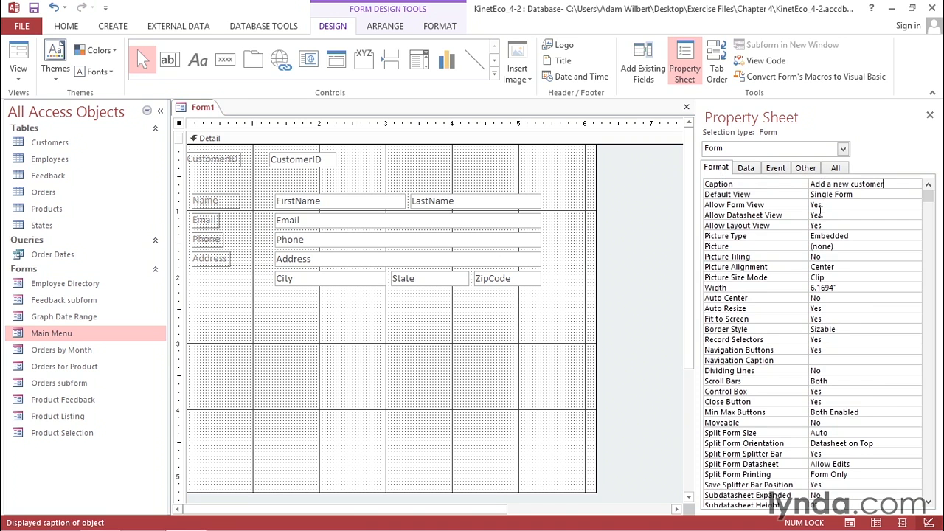
- Set the form's background picture to the Customers image from the Chapter 4 folder in Exercise Files on the Desktop
left_click(838, 247)
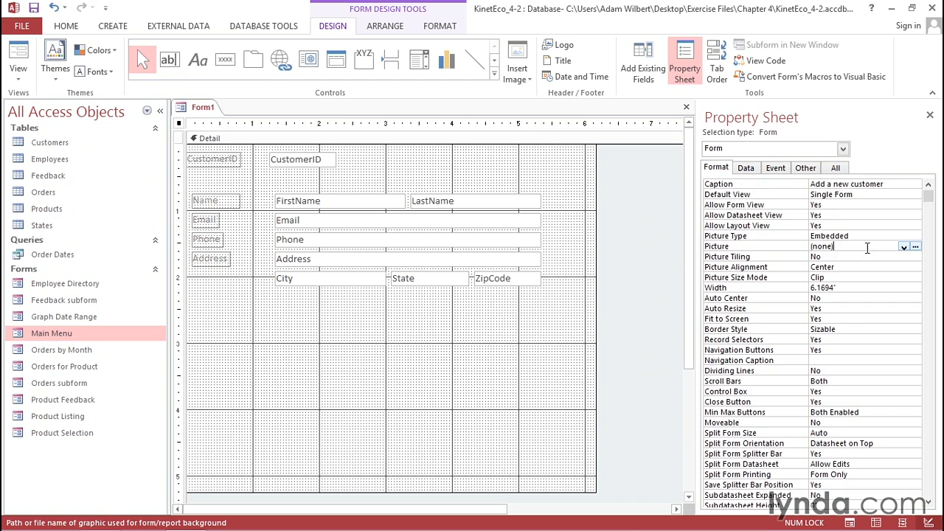
left_click(915, 248)
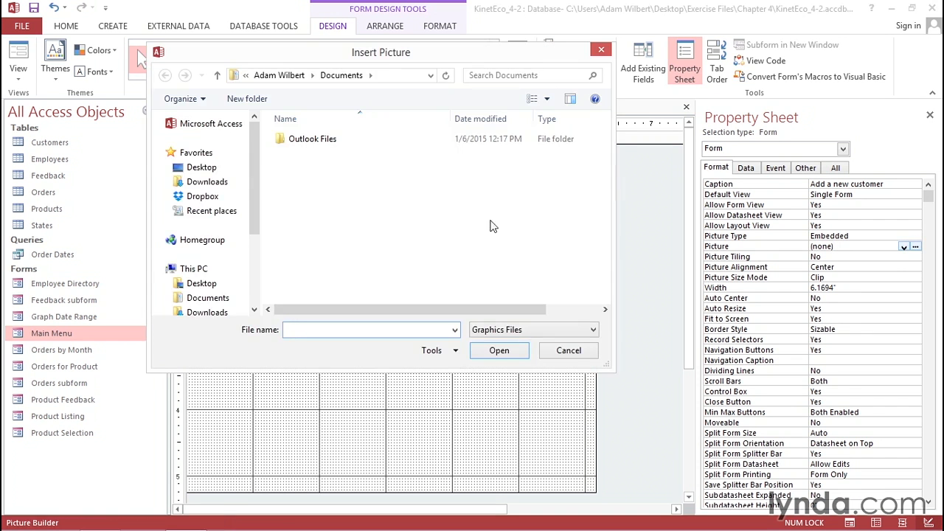
left_click(203, 170)
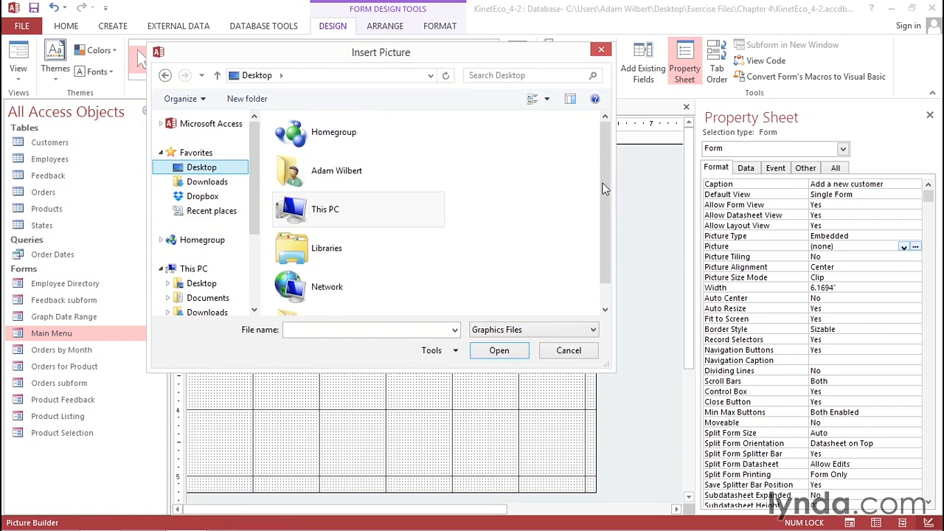
double_click(309, 300)
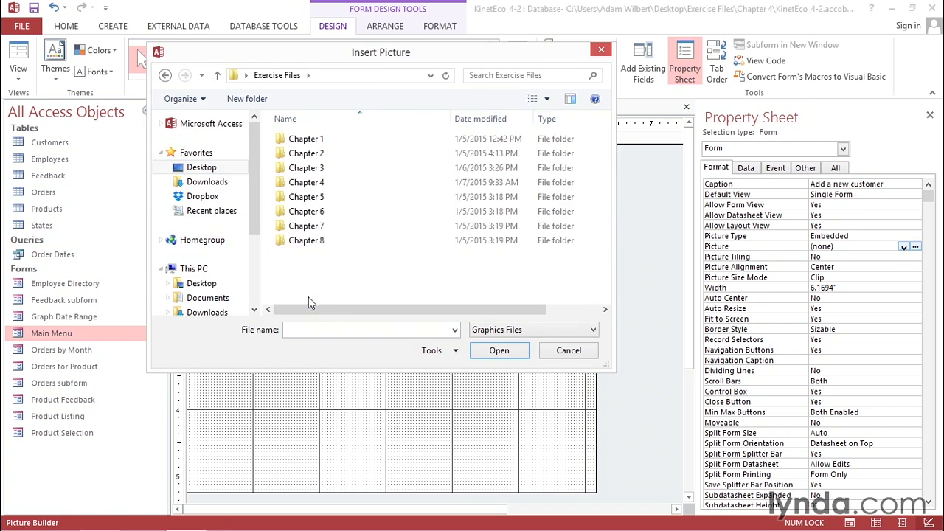
left_click(311, 186)
double_click(311, 185)
left_click(309, 164)
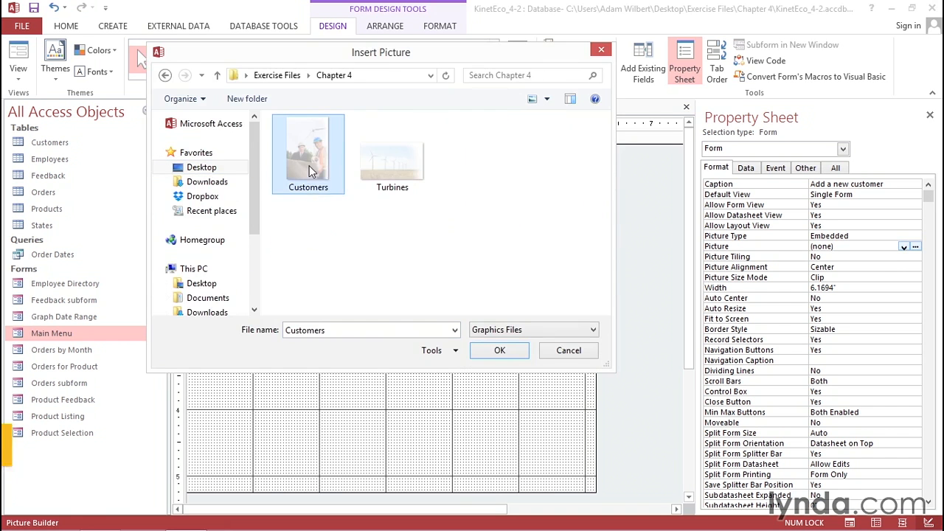
left_click(498, 351)
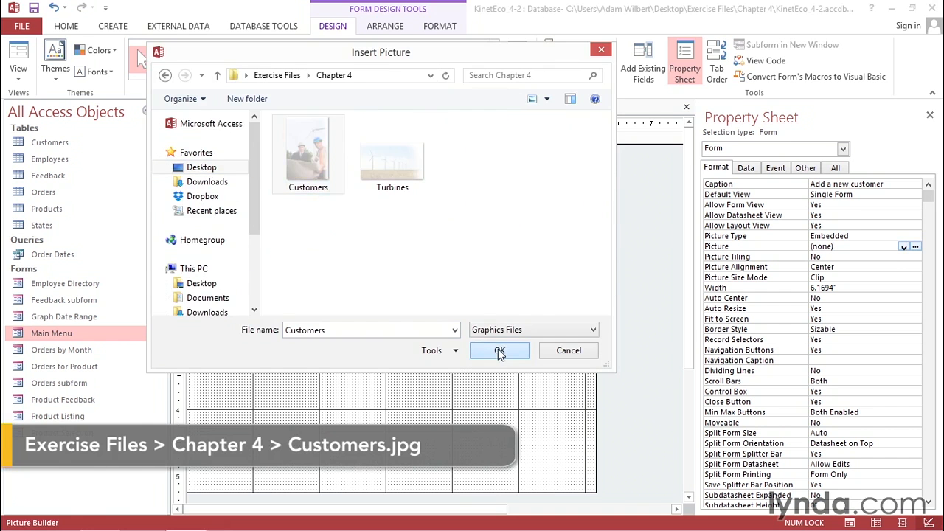
- Set the form's picture alignment to Bottom Left
left_click(847, 268)
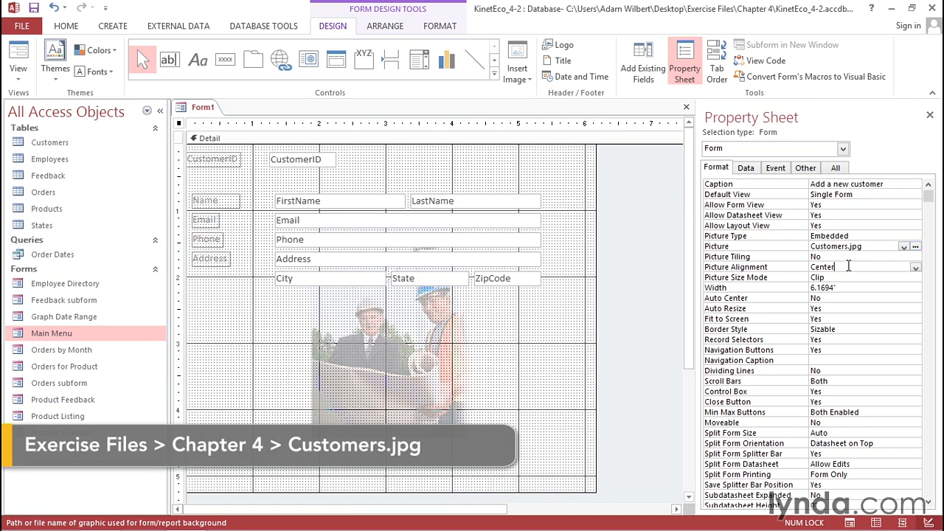
left_click(916, 268)
left_click(854, 310)
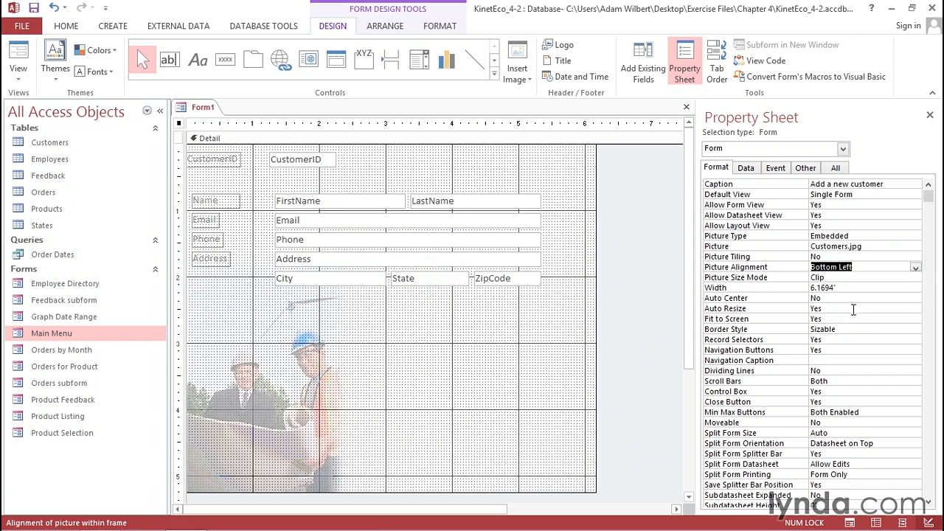
- Set both the Pop Up and Modal properties of the form to Yes
left_click(805, 168)
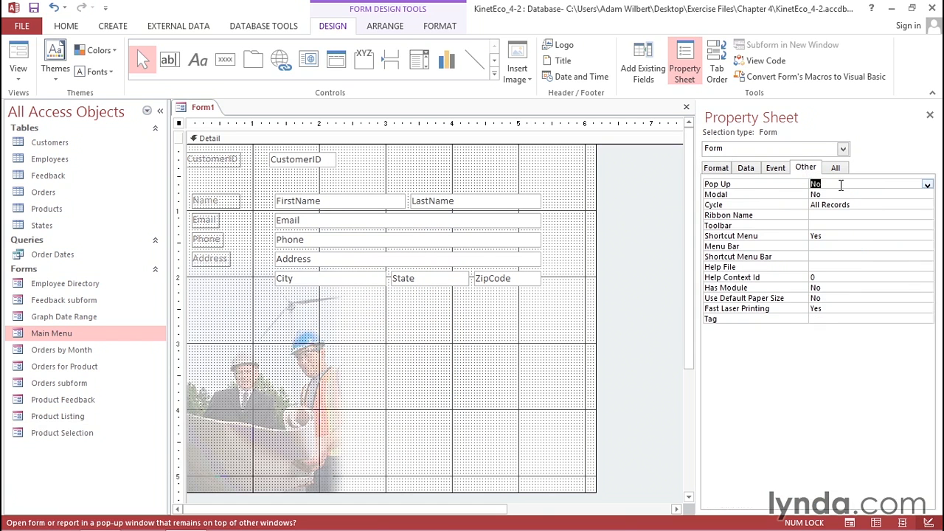
left_click(927, 184)
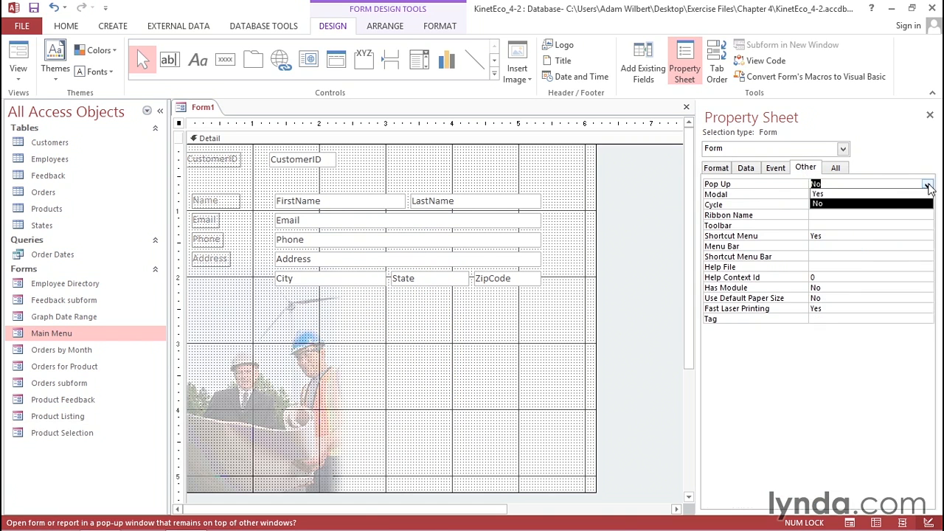
left_click(894, 194)
left_click(872, 195)
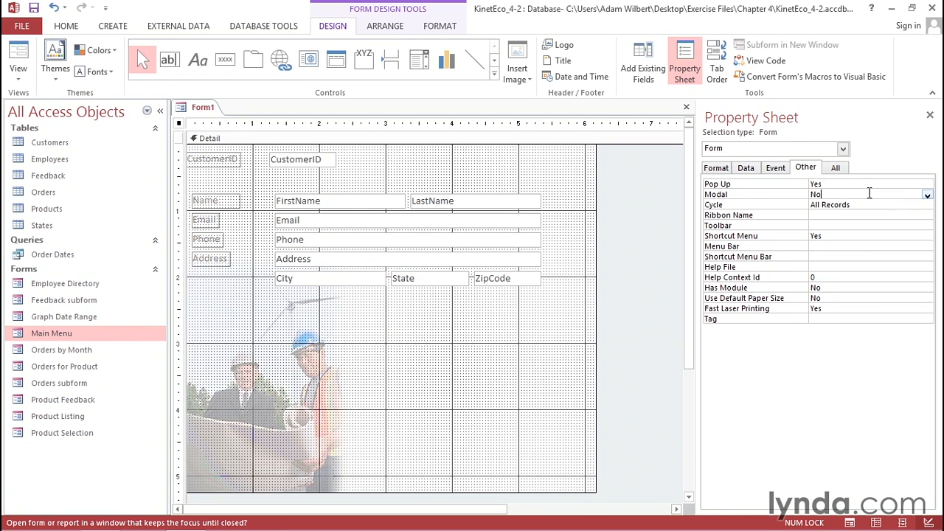
left_click(927, 195)
left_click(892, 205)
- Set the form's Data Entry property to Yes
left_click(745, 169)
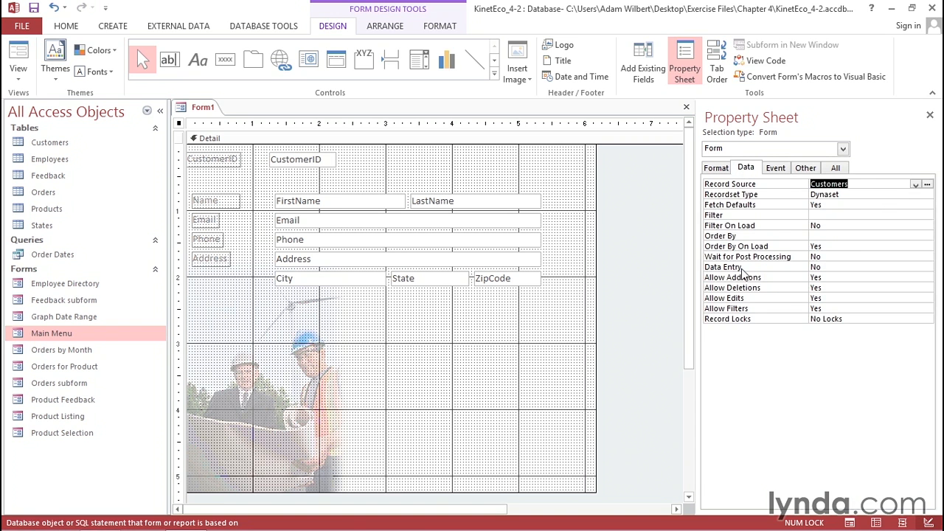
left_click(830, 267)
left_click(927, 268)
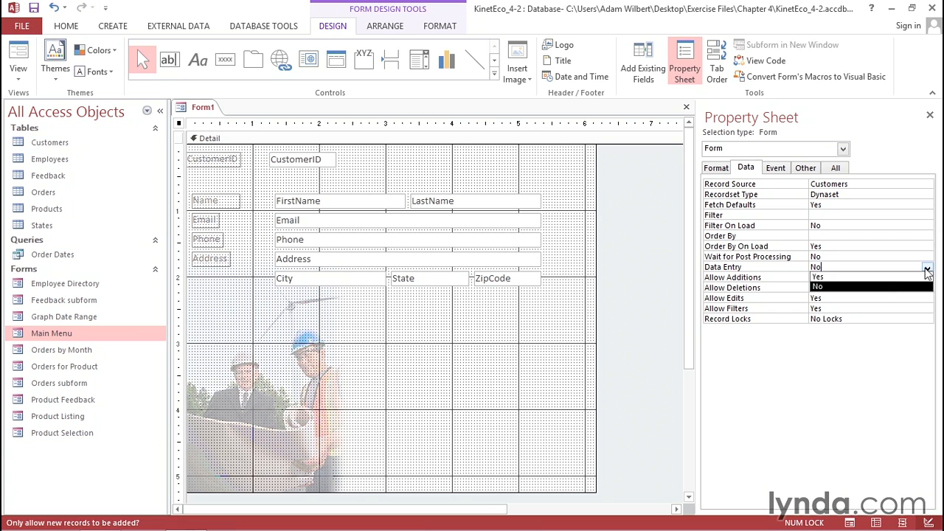
left_click(888, 279)
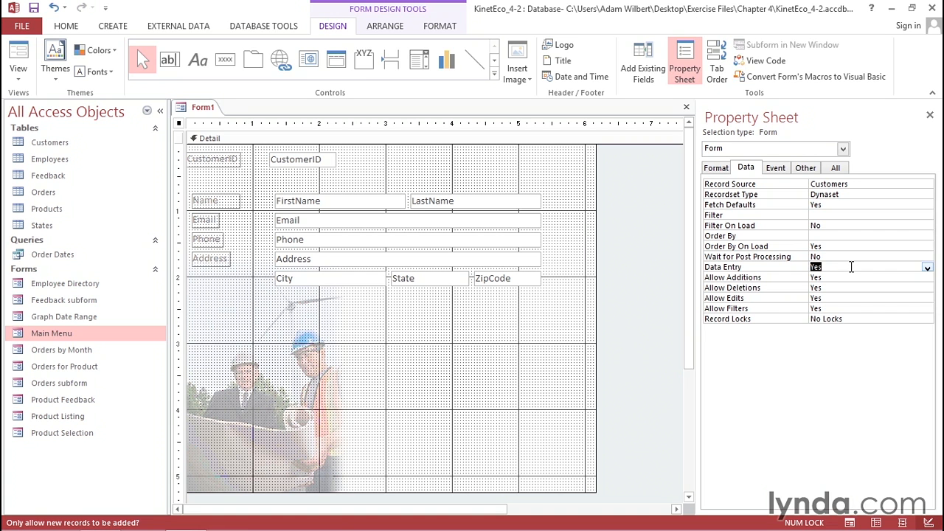
- Save the form as "Add Customer" and preview it in Form View
key("ctrl+s")
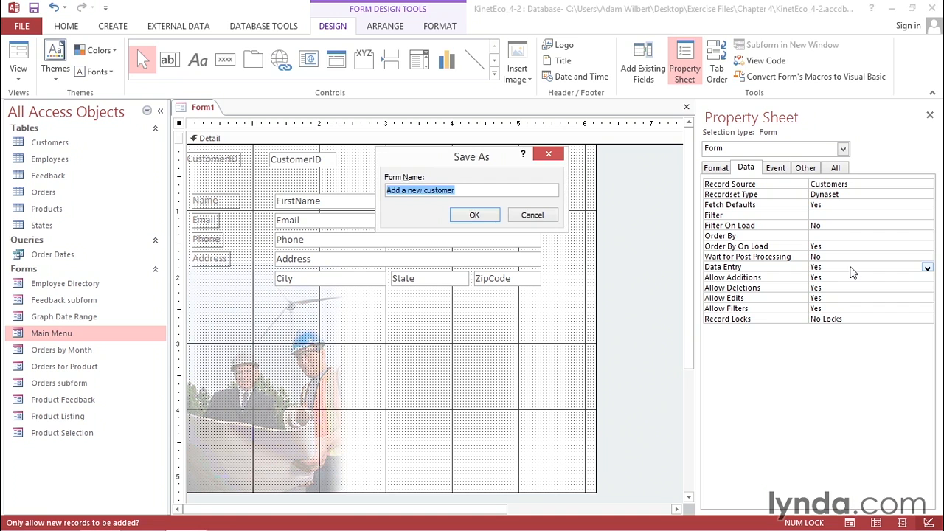
type("Add Customer")
key("Return")
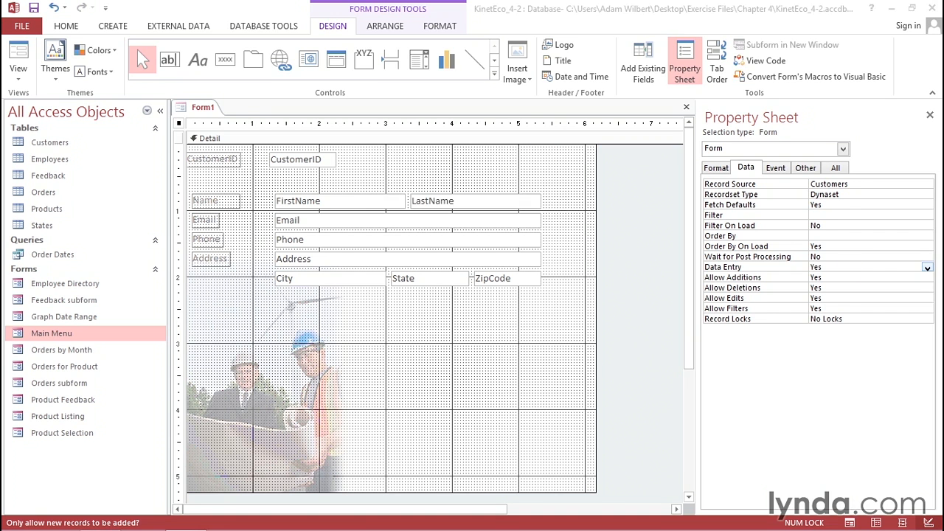
left_click(26, 53)
left_click_drag(361, 129, 382, 95)
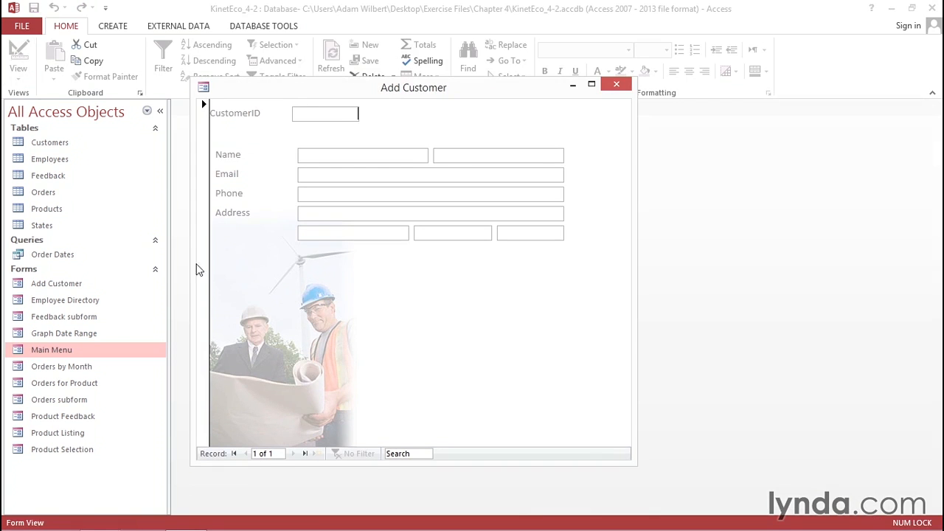
- Return the form to Design View and set its Record Selectors and Navigation Buttons properties to No
right_click(411, 98)
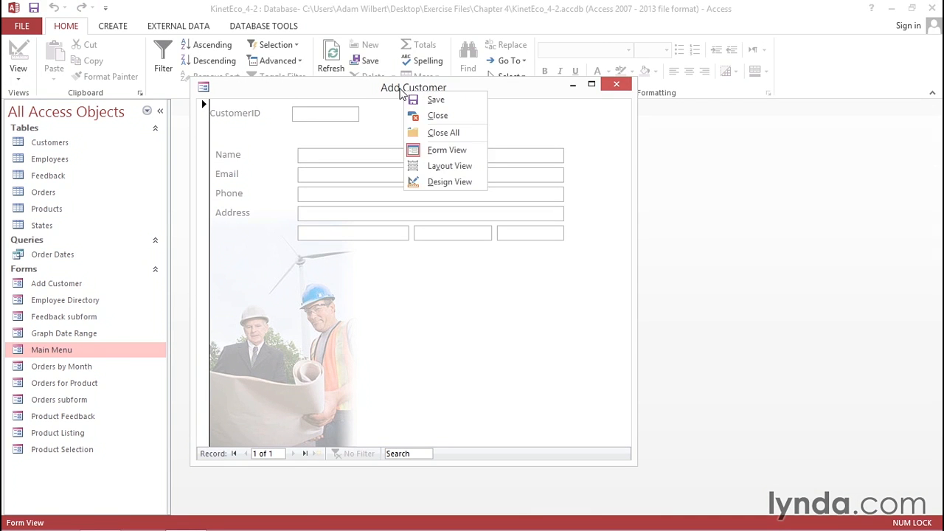
left_click(433, 182)
left_click(714, 168)
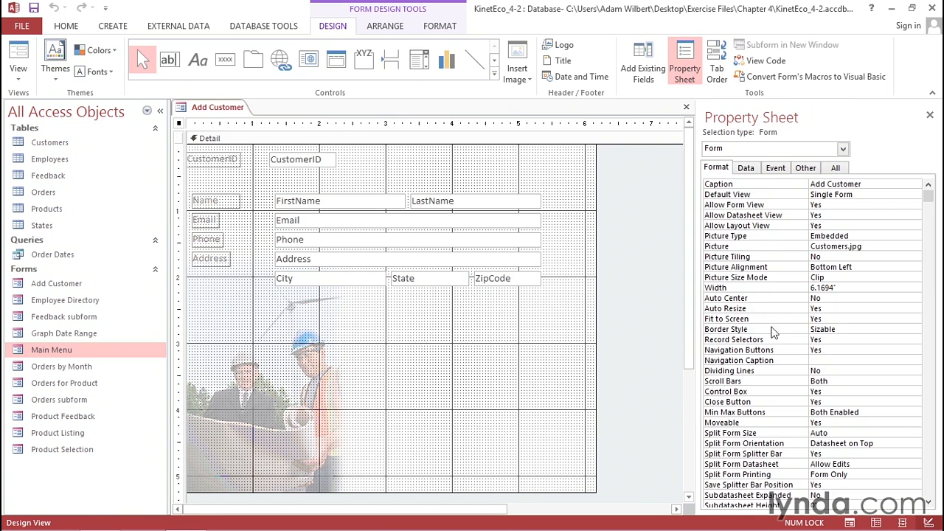
double_click(835, 341)
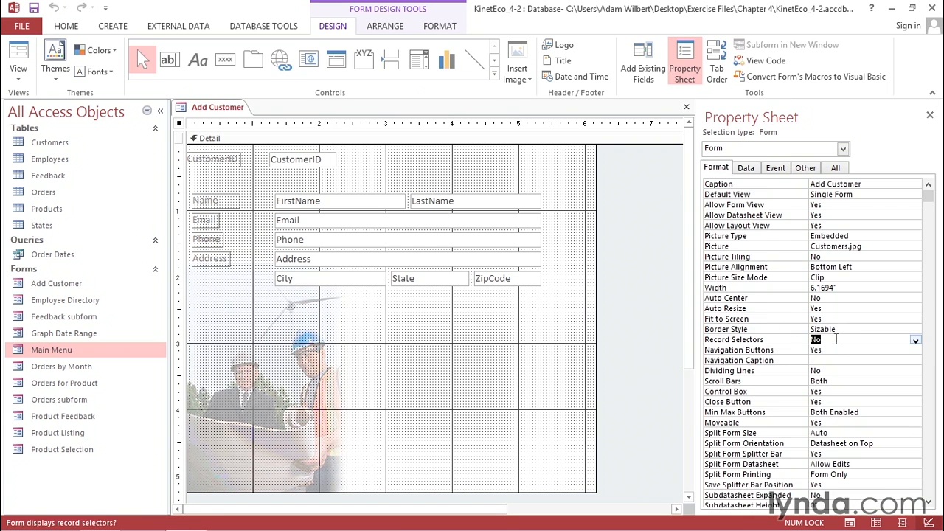
double_click(834, 349)
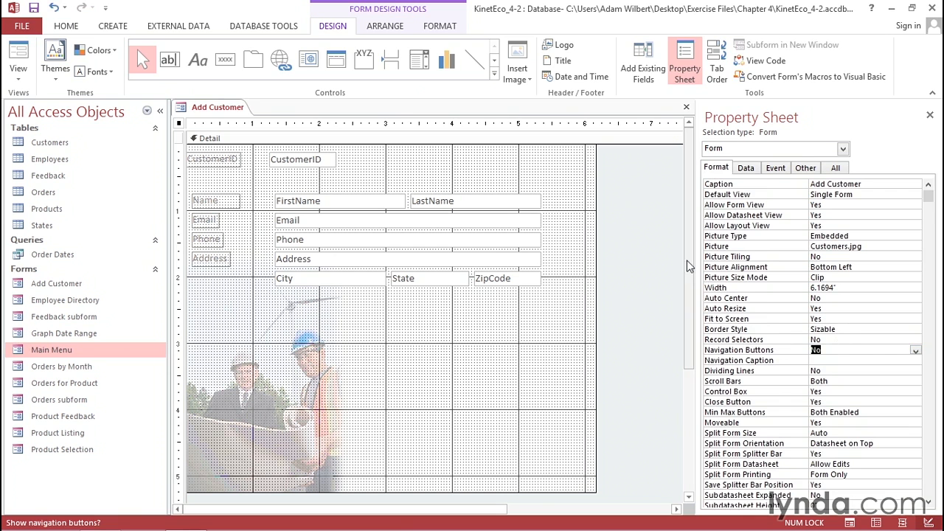
- Save the Add Customer form and preview it again in Form View
left_click(34, 9)
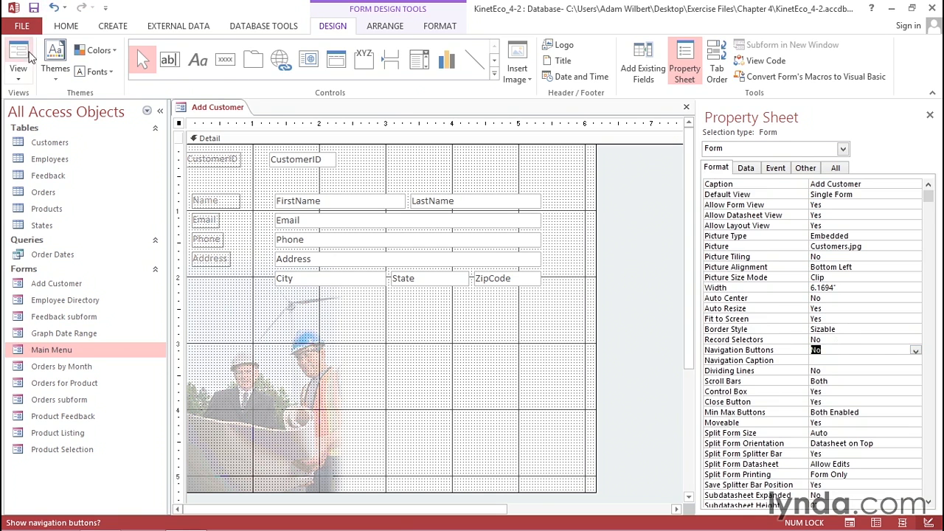
left_click(18, 55)
left_click_drag(342, 138, 387, 105)
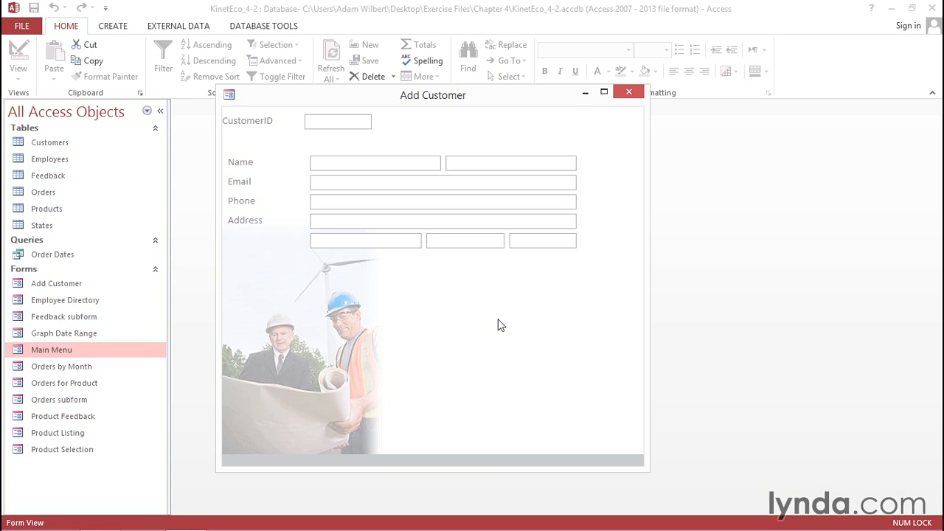
- In Design View, place a command button below the address fields at about 3 inches across and 3 inches down, with the Close Form action
right_click(445, 102)
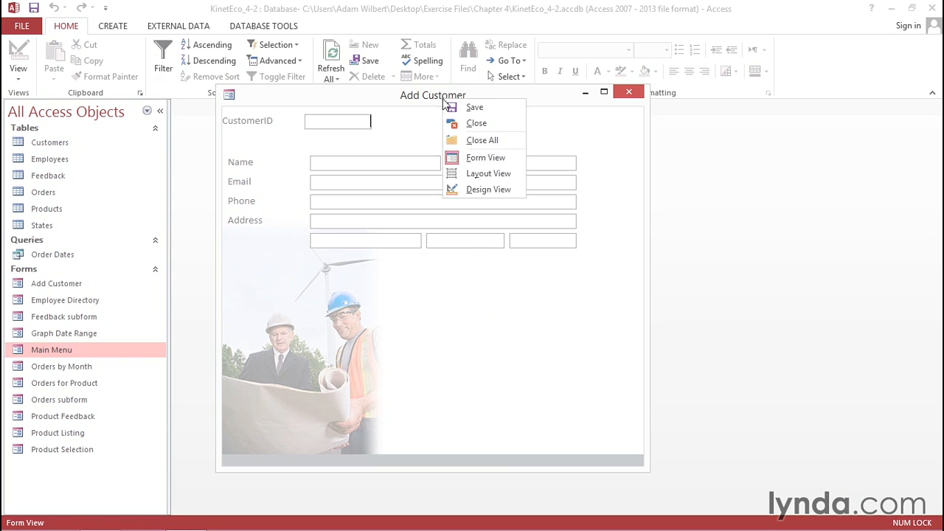
left_click(478, 190)
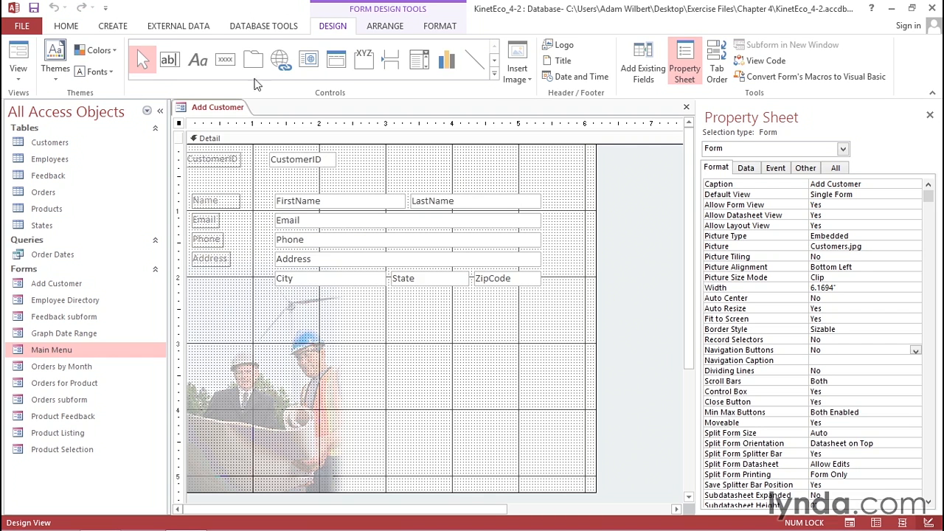
left_click(223, 64)
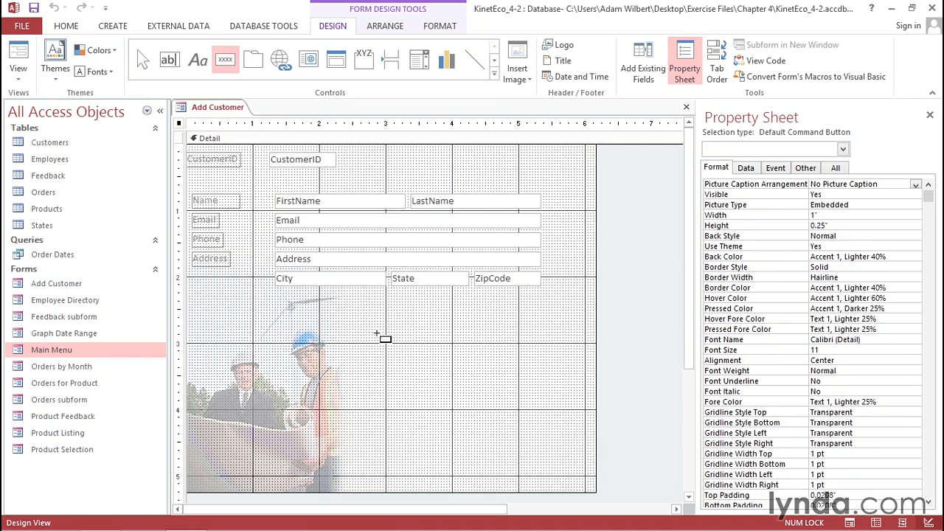
left_click(382, 340)
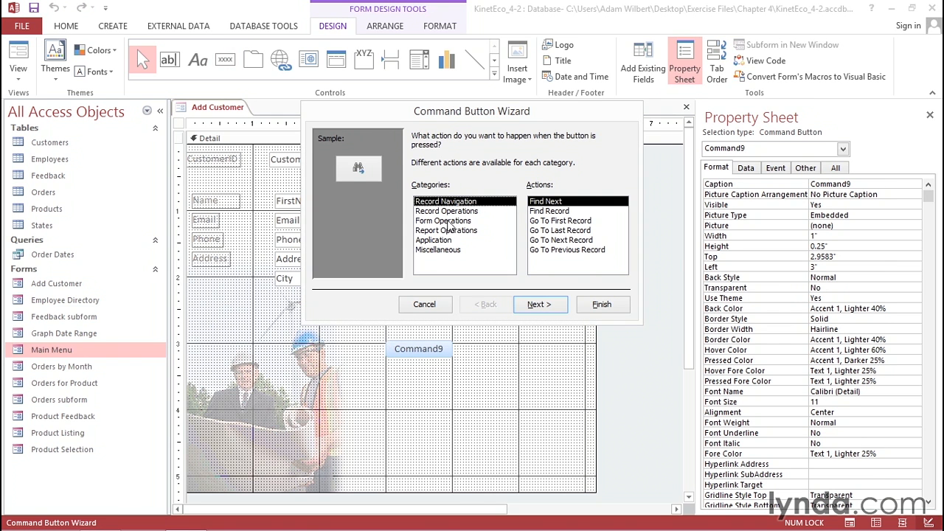
left_click(447, 222)
left_click(554, 212)
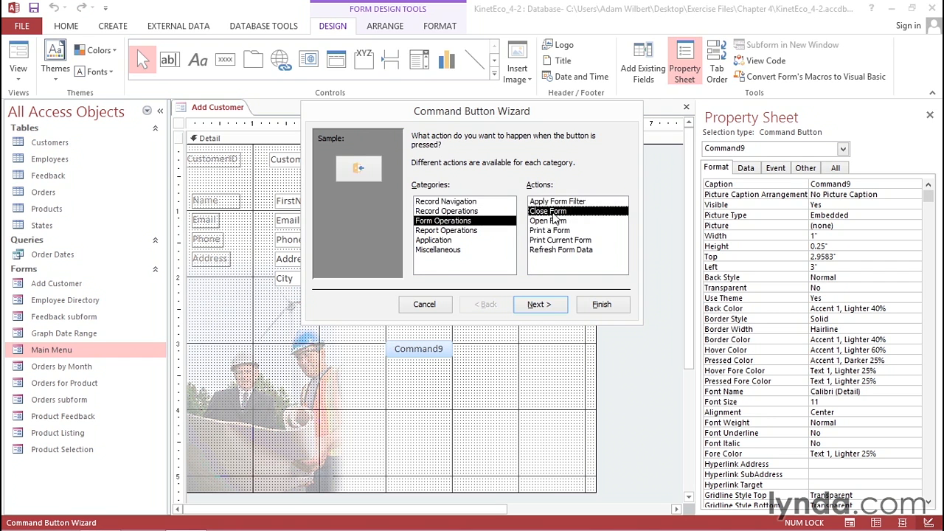
left_click(548, 305)
- Give the new command button the text "Save and Close" and finish the wizard
left_click(417, 194)
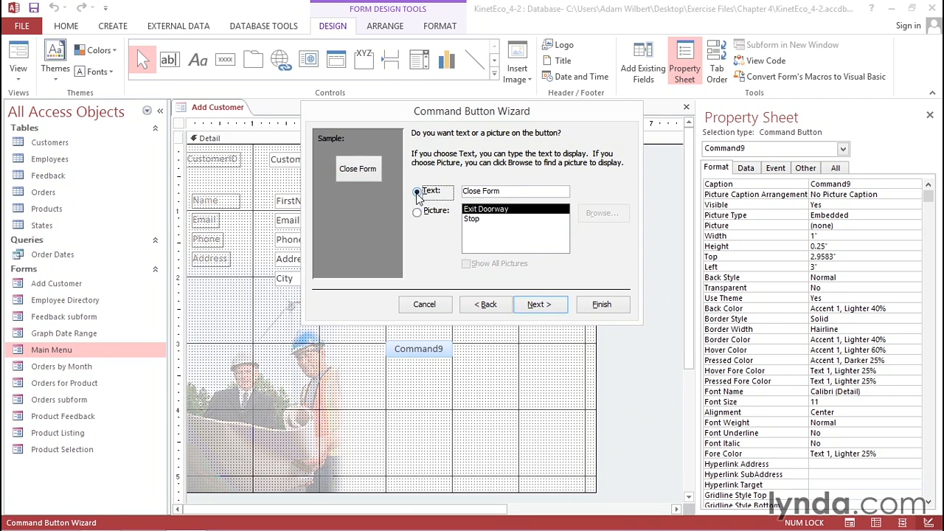
left_click_drag(511, 192, 442, 184)
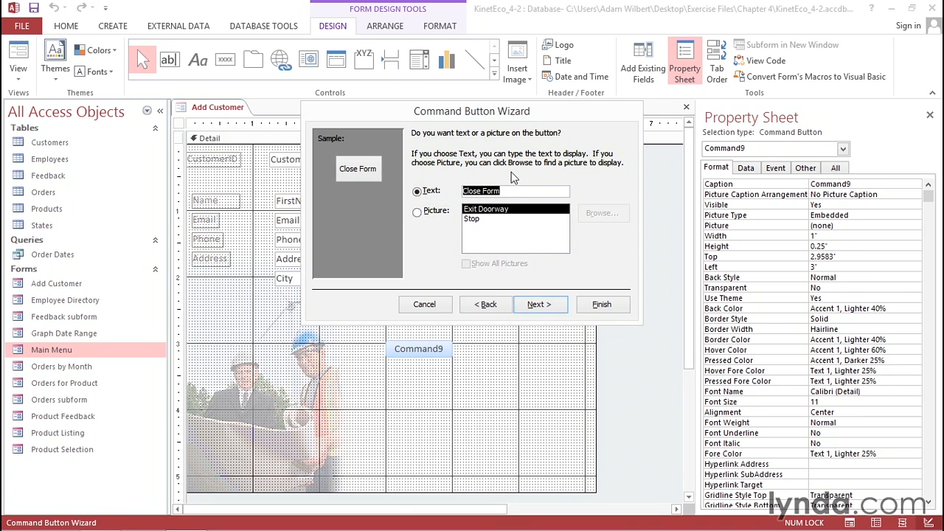
type("Save and Close")
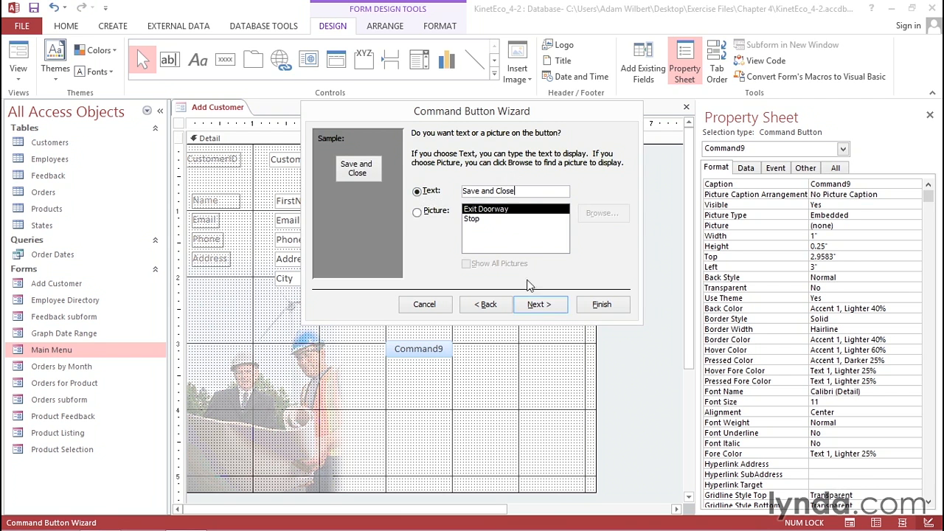
left_click(537, 304)
left_click(599, 306)
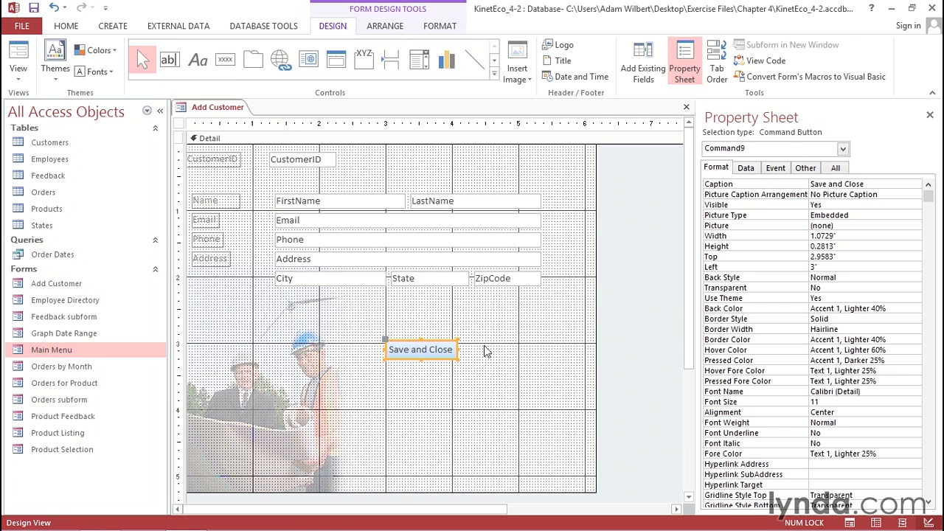
- Place a second command button below Save and Close, using the Delete Record action from Record Operations
left_click(225, 63)
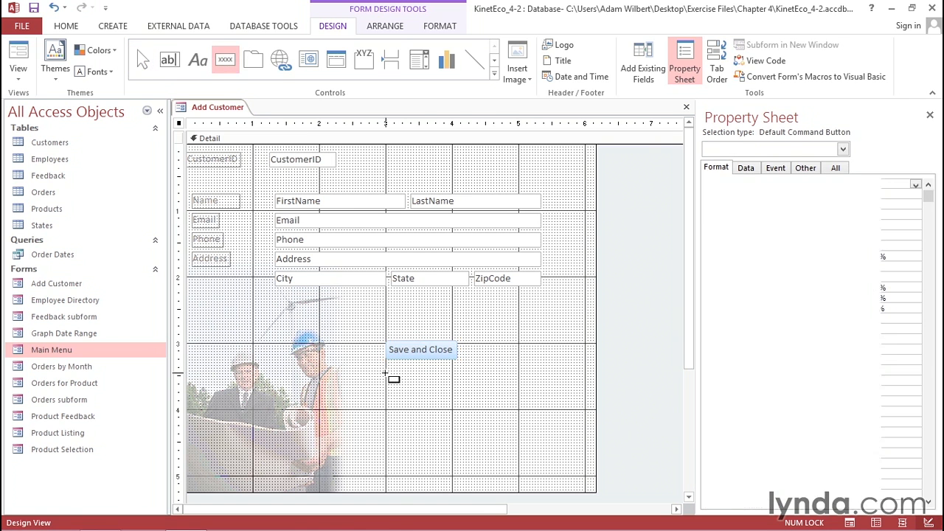
left_click(385, 375)
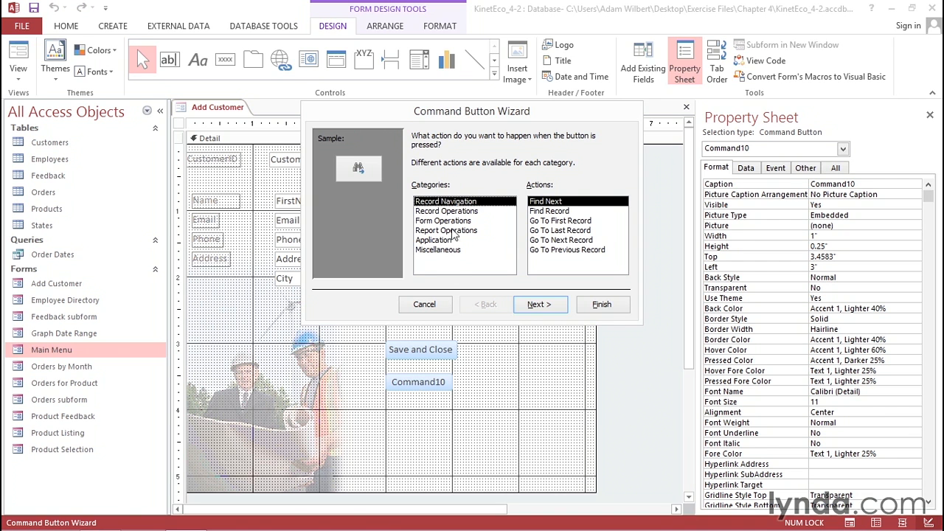
left_click(456, 213)
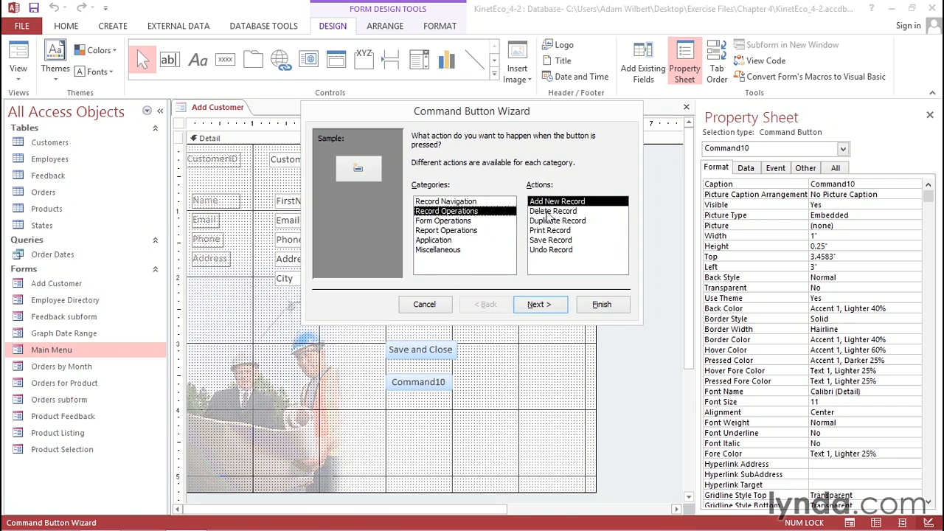
left_click(549, 213)
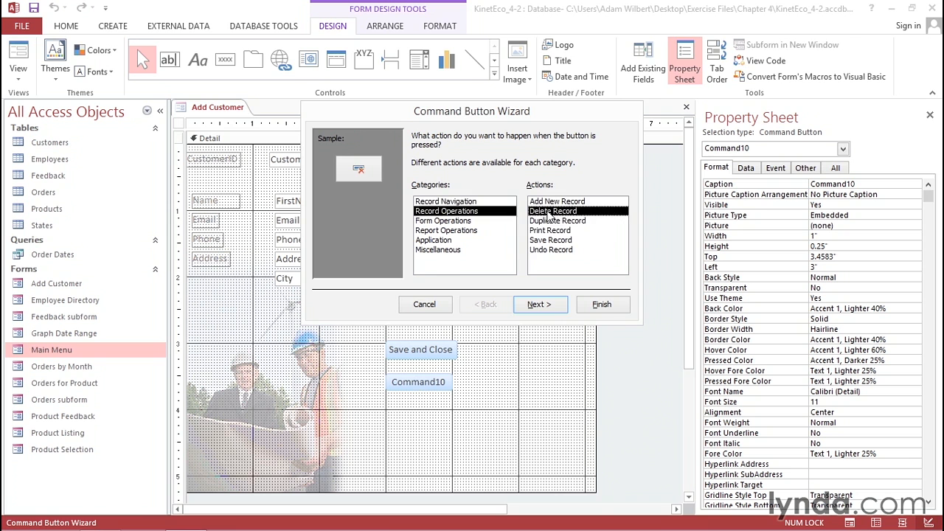
left_click(552, 310)
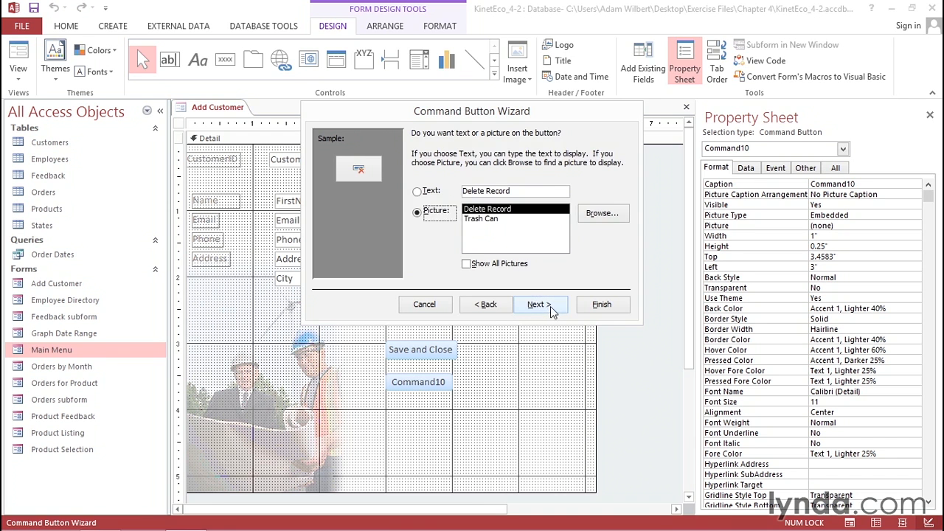
- Show text instead of a picture on the second button, caption it "Cancel", and finish the wizard
left_click(416, 191)
left_click_drag(521, 195, 461, 188)
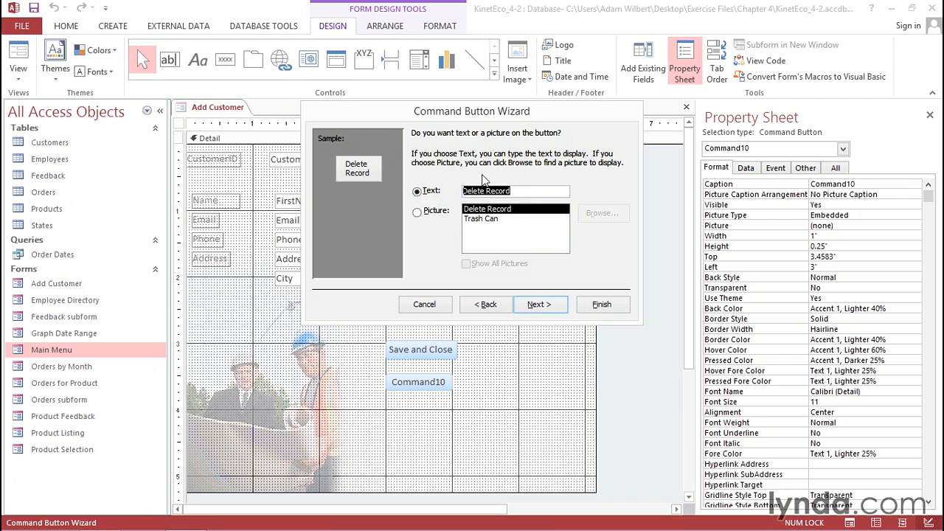
type("Cancel")
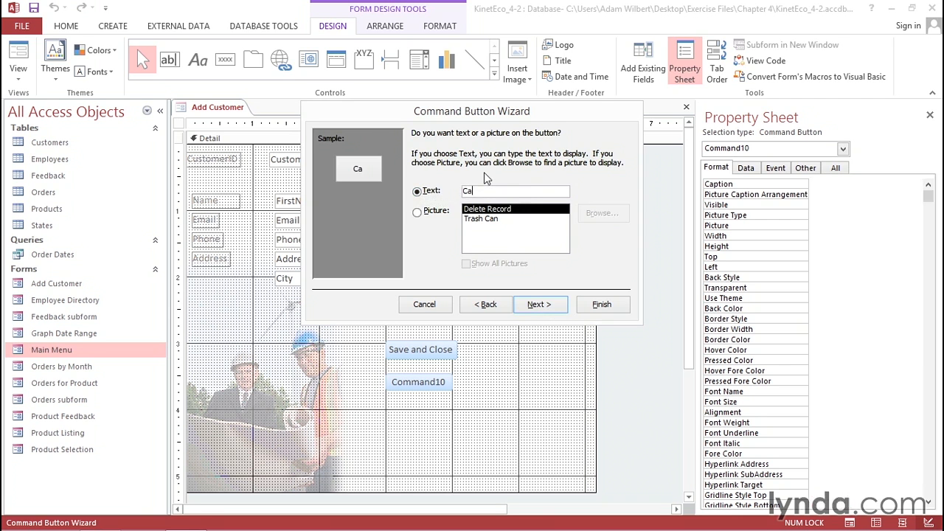
left_click(534, 309)
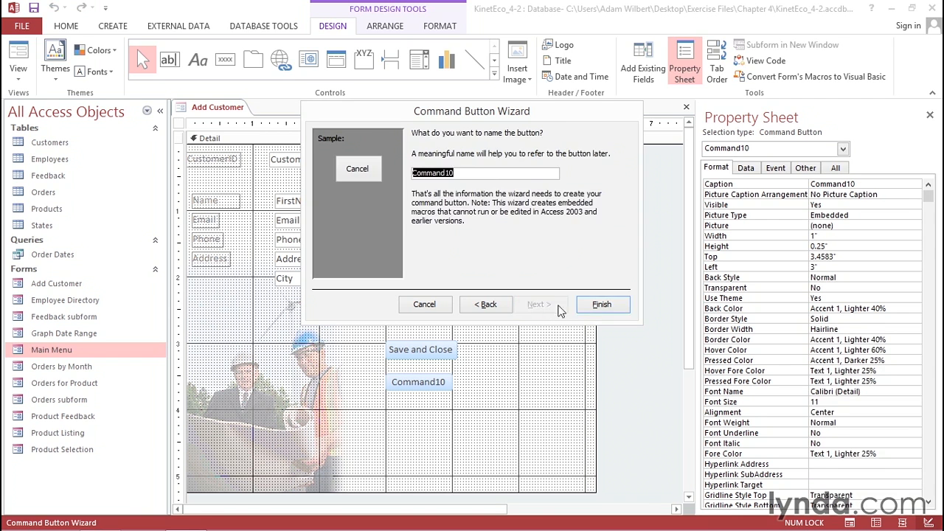
left_click(598, 305)
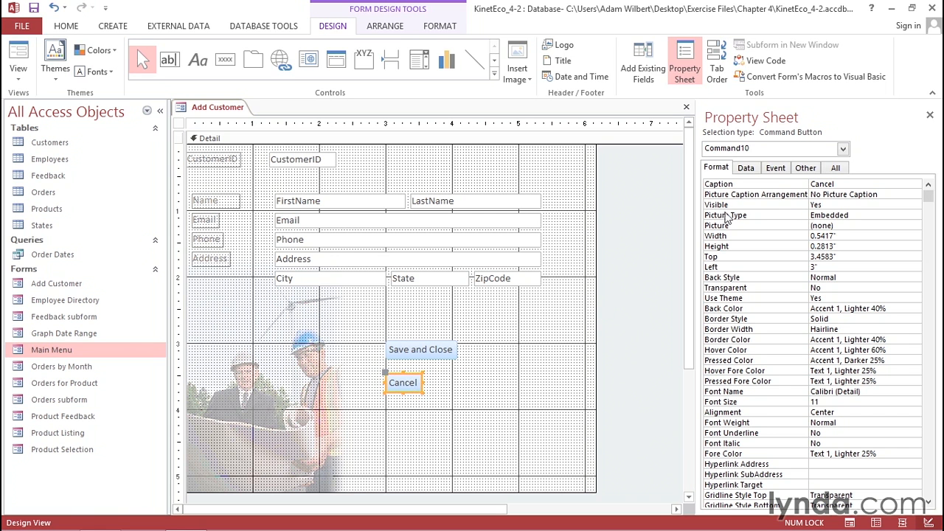
- Open the Cancel button's On Click embedded macro and append a CloseWindow action at its end
left_click(774, 169)
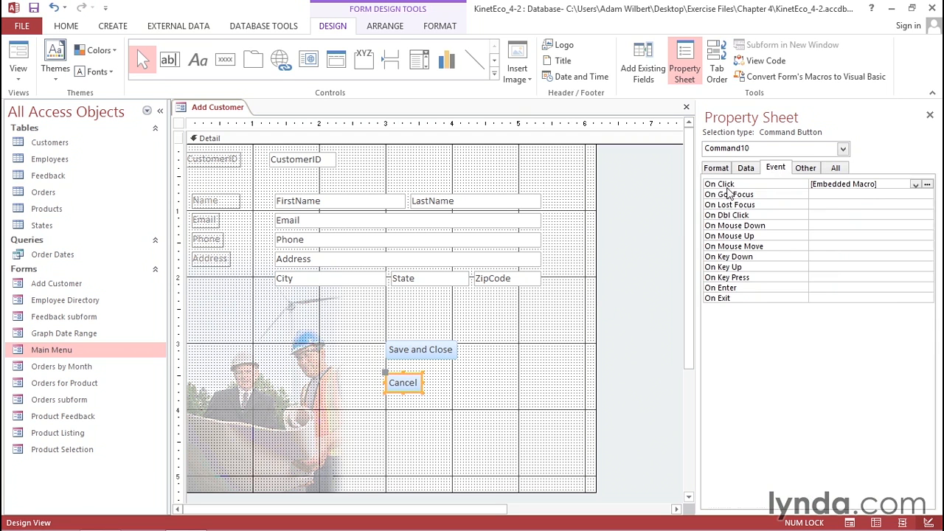
left_click(927, 184)
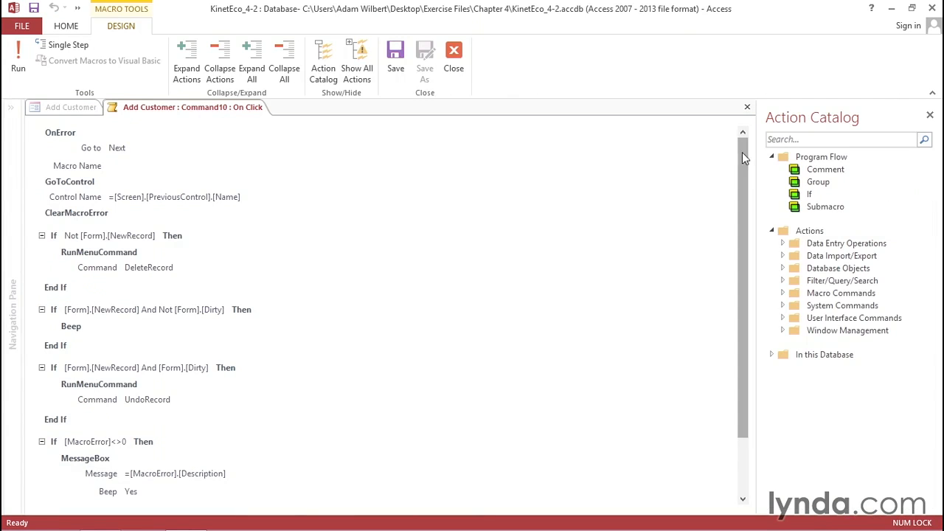
left_click_drag(749, 171, 749, 227)
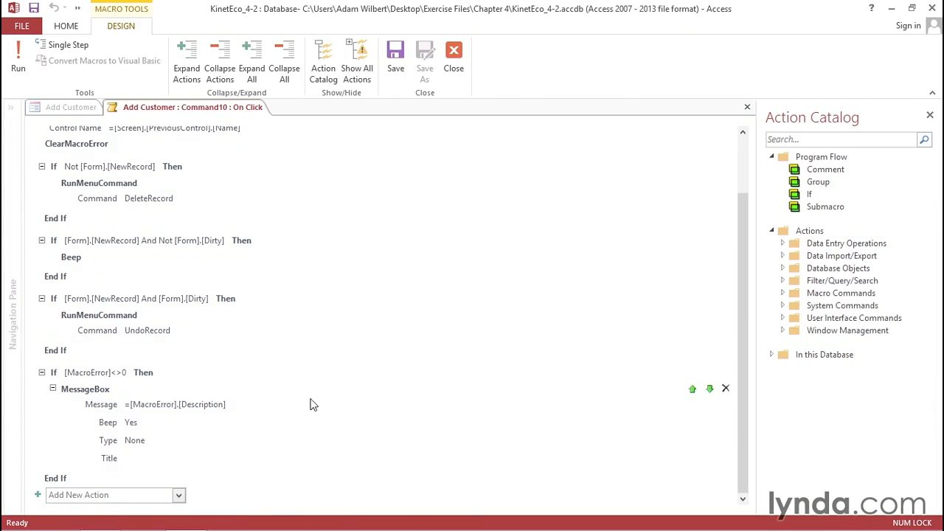
left_click(62, 494)
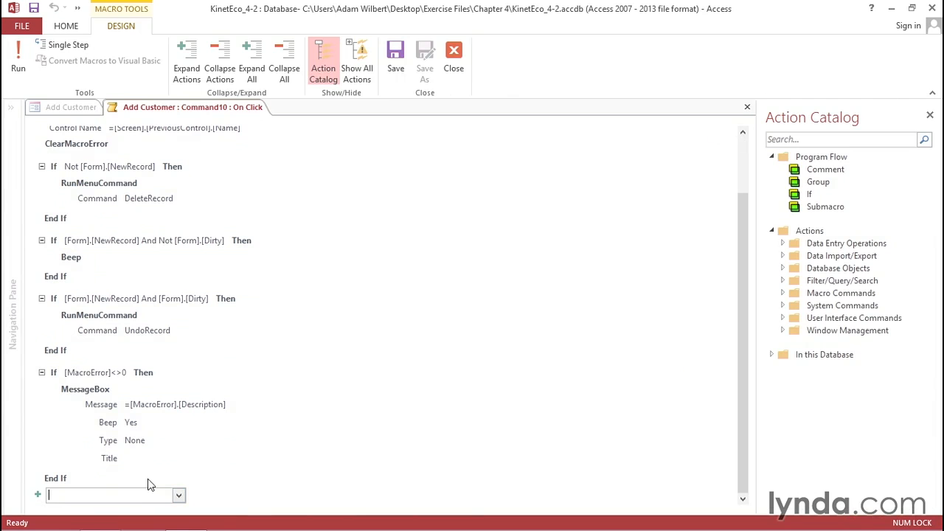
type("CloseW")
key("Return")
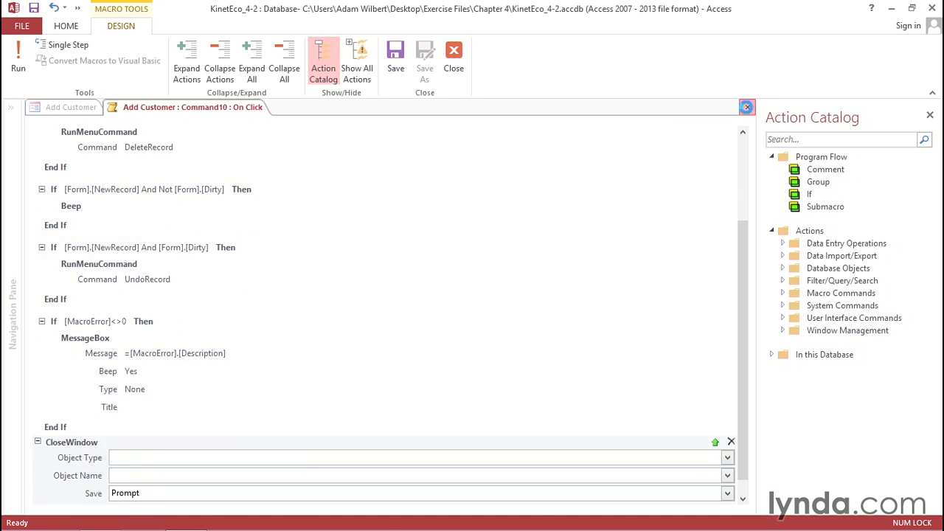
- Close the Cancel button's On Click macro and save its changes
left_click(746, 106)
left_click(421, 302)
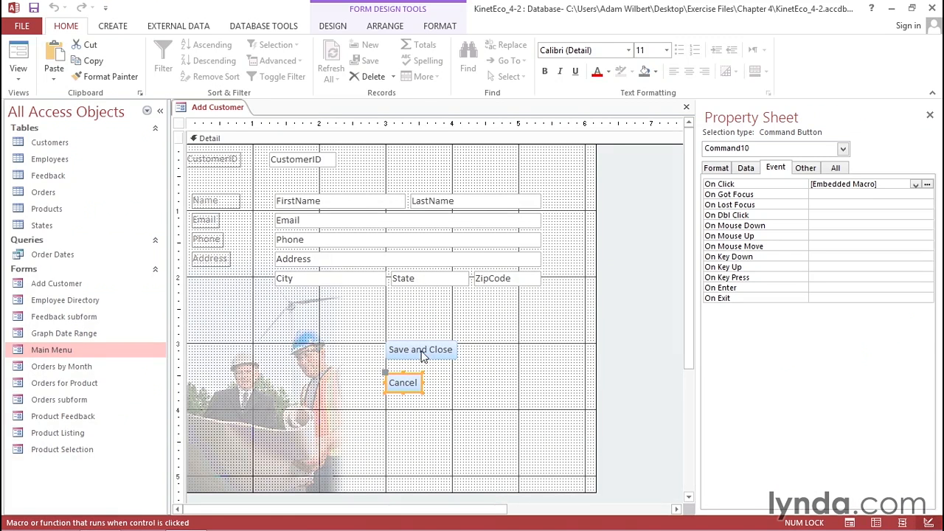
- Set Use Theme to No for both the Save and Close and Cancel buttons and size them to the widest
left_click(415, 353, "shift")
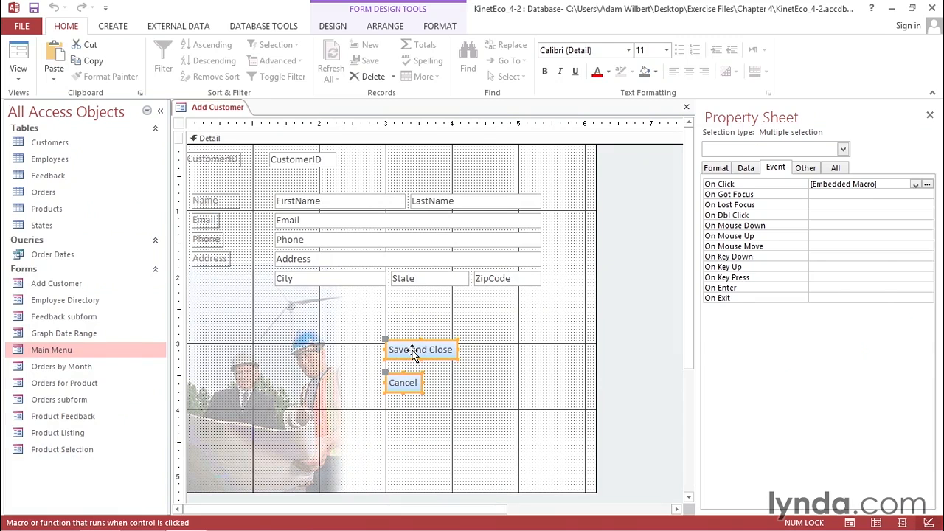
left_click(716, 168)
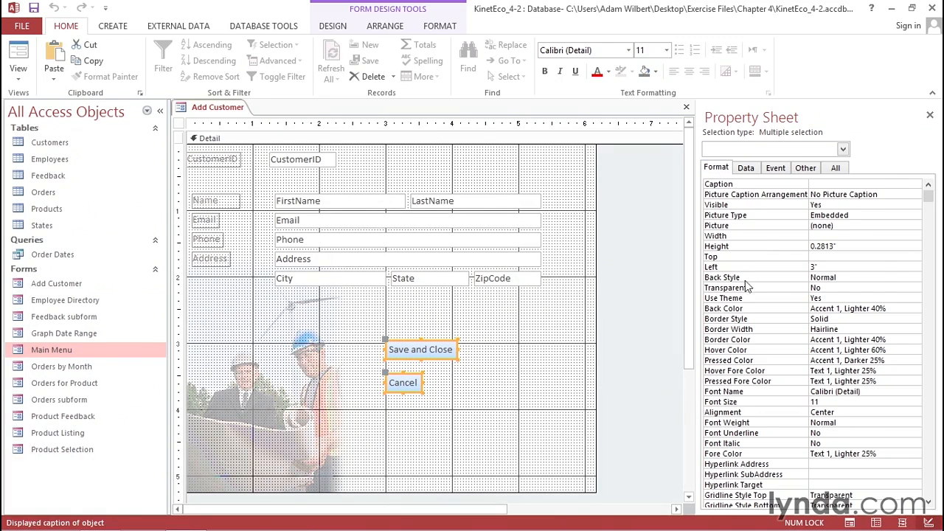
double_click(837, 298)
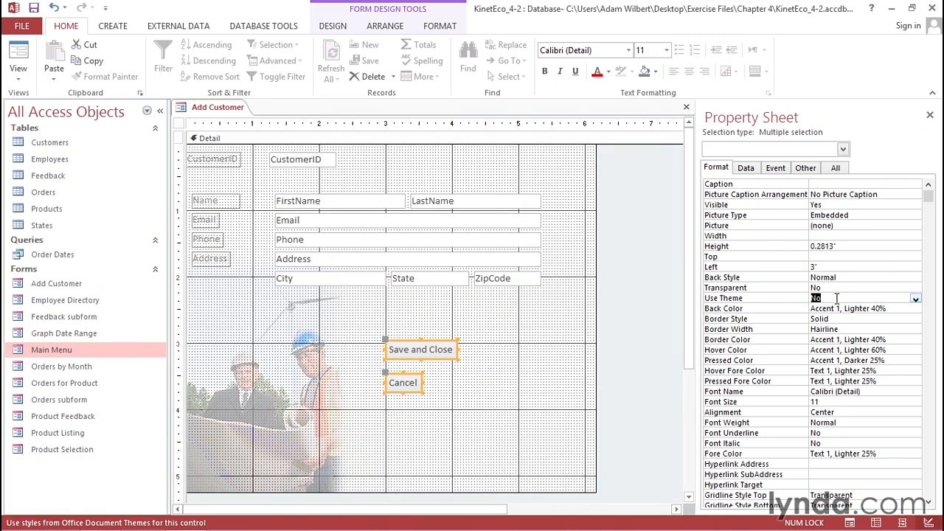
left_click(385, 27)
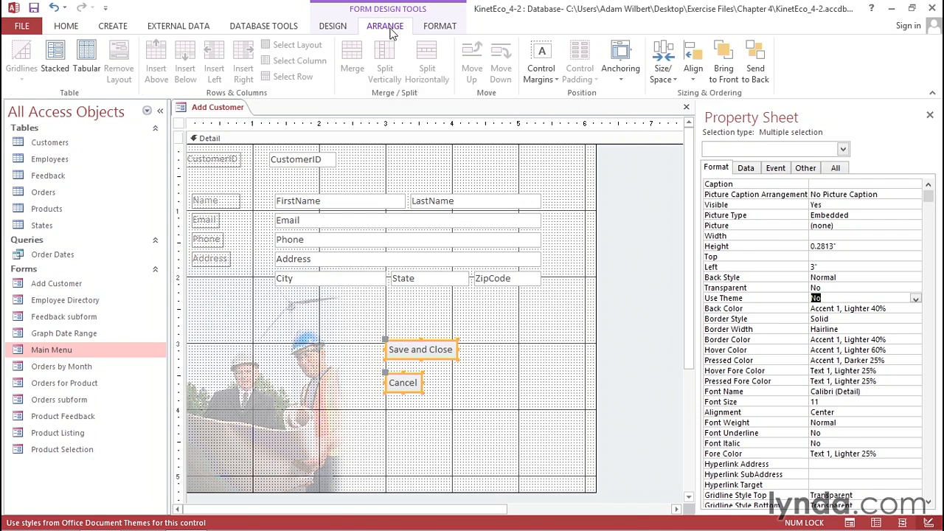
left_click(673, 79)
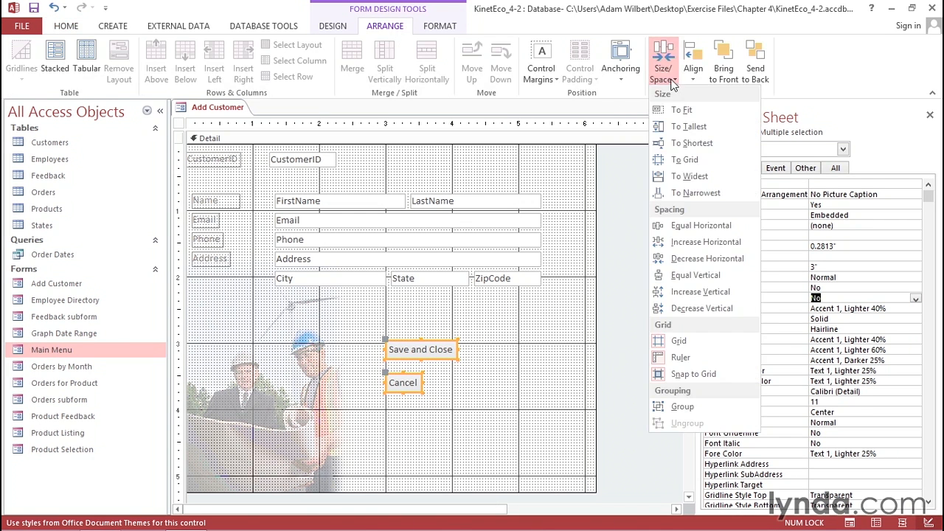
left_click(688, 178)
- Shift both buttons rightward to a left position of about 4.2", in line with the right edge of the fields above
left_click(497, 344)
left_click_drag(475, 327, 369, 411)
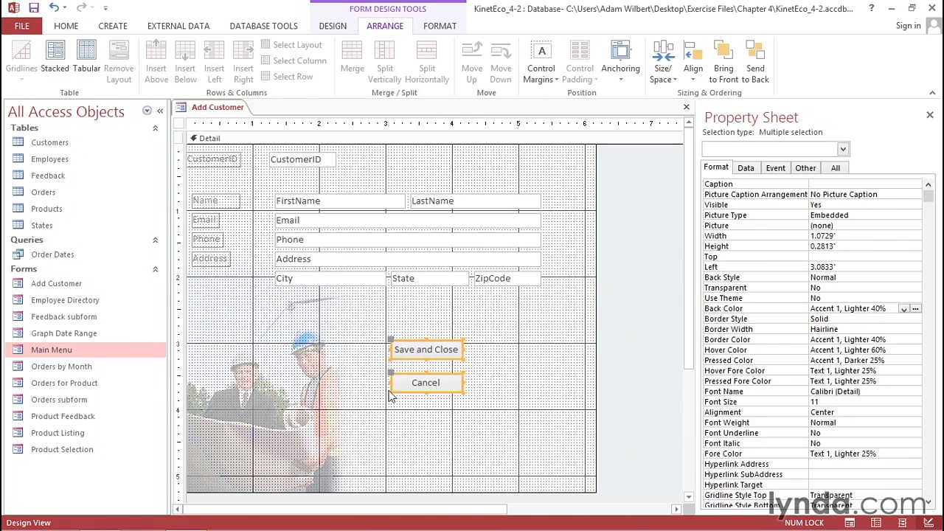
key("Right")
key("Right")
key("Right")
key("Right")
key("Right")
key("Right")
key("Right")
key("Right")
key("Right")
key("Right")
key("Right")
key("Right")
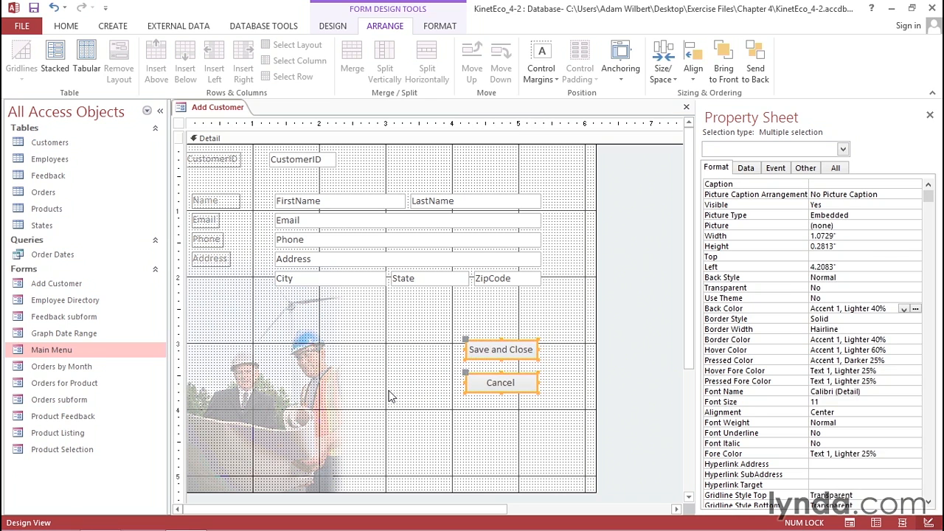
- Save the form design, switch to Form view and move the Add Customer pop-up up and to the right
left_click(34, 8)
left_click(67, 27)
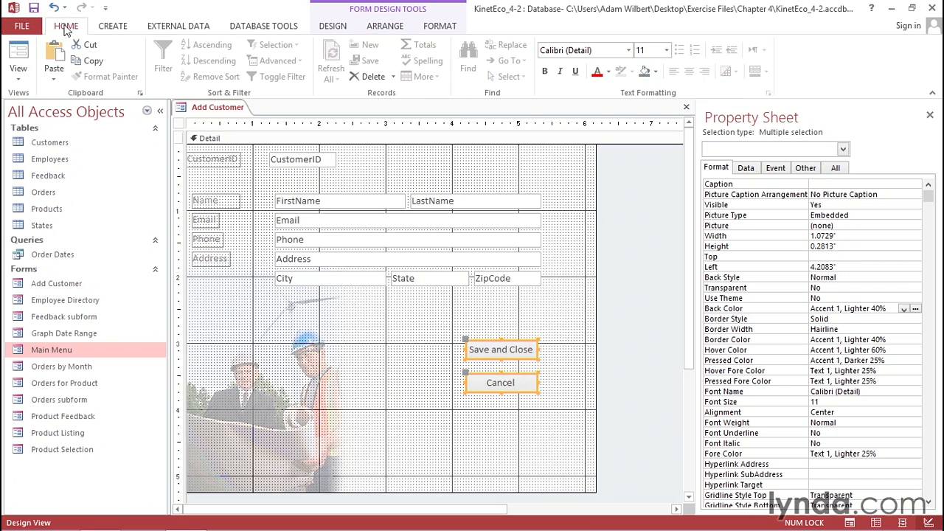
left_click(16, 56)
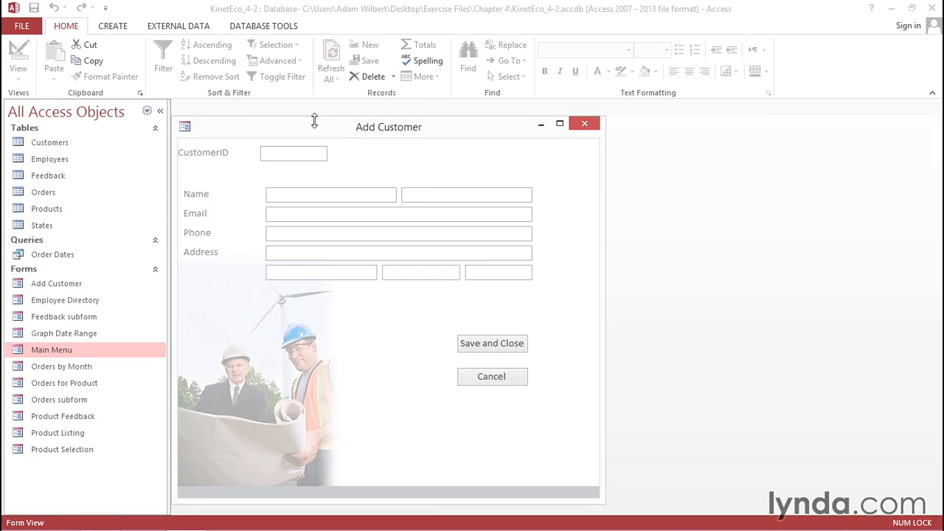
left_click_drag(335, 132, 372, 96)
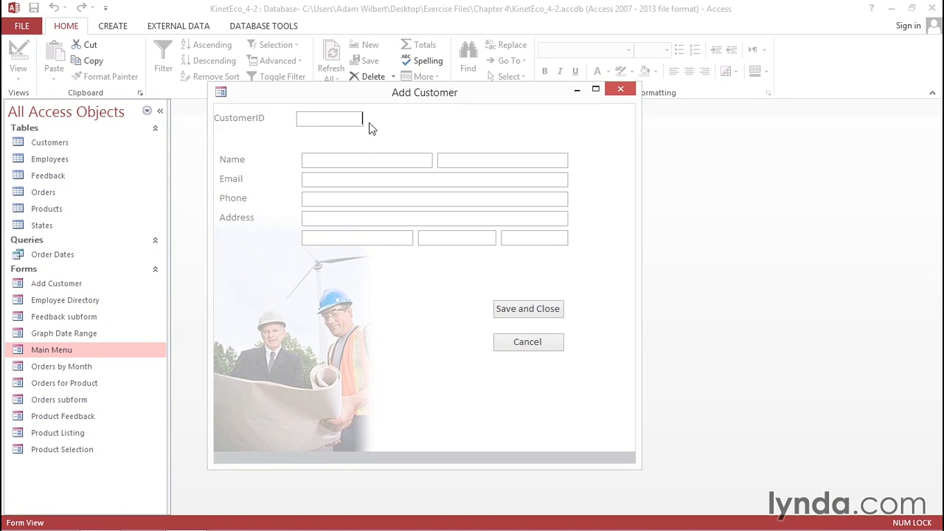
- Enter a new customer's ID, first name and last name in the form, and store the record with Save and Close
left_click(328, 118)
type("3000")
left_click(326, 157)
type("Ad")
type("Wilbert")
left_click(533, 312)
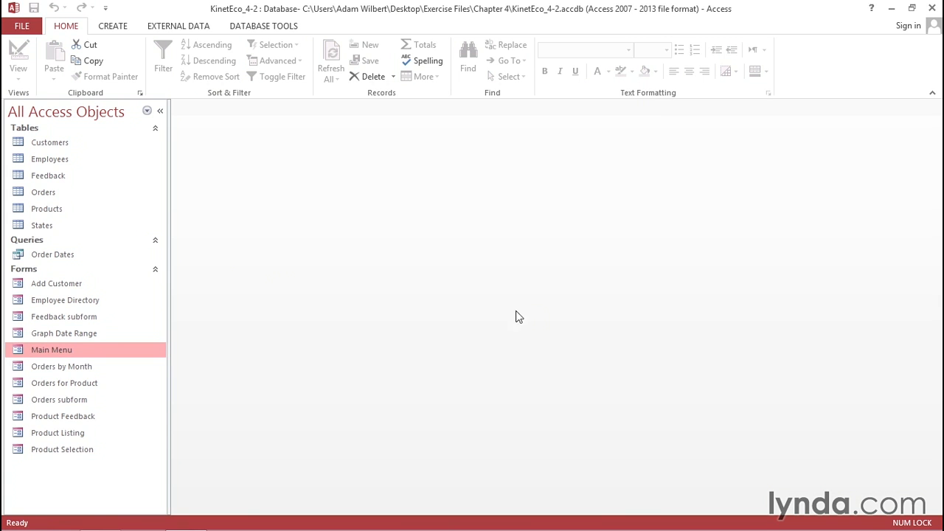
- Reopen the Add Customer form, enter a customer ID with the name fields "ohno" and "imadeamistake", and discard the entry with Cancel
double_click(52, 287)
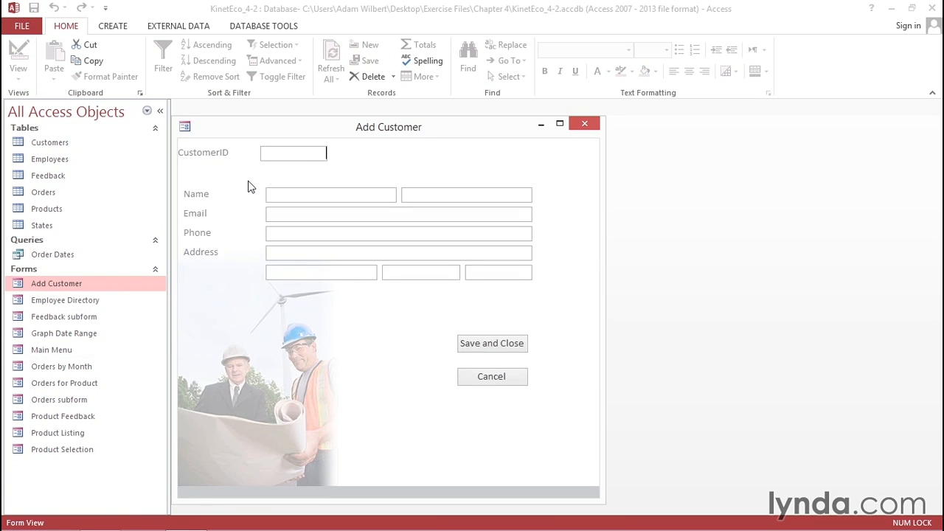
type("3001")
left_click(307, 194)
type("ohno")
key("Tab")
type("imadeamistake")
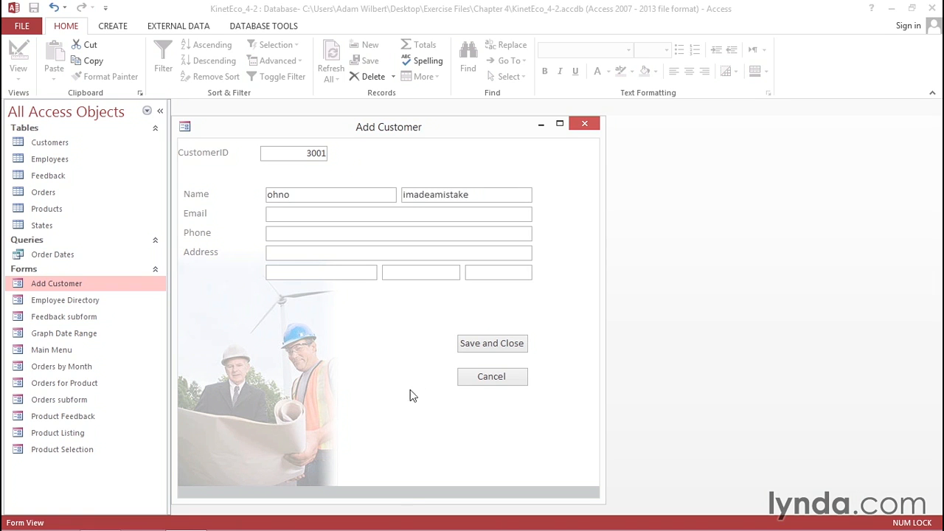
left_click(488, 379)
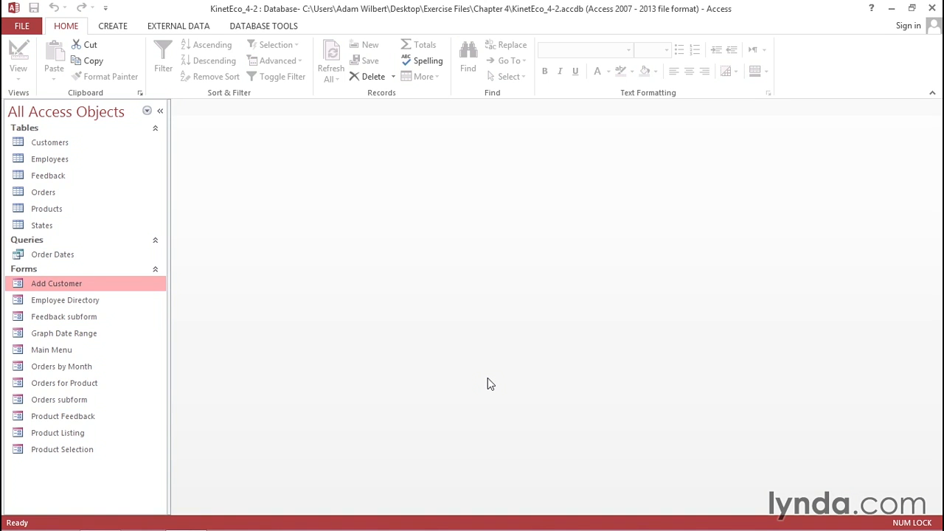
- Open the Customers table and go to its end to check which test records were stored
double_click(50, 142)
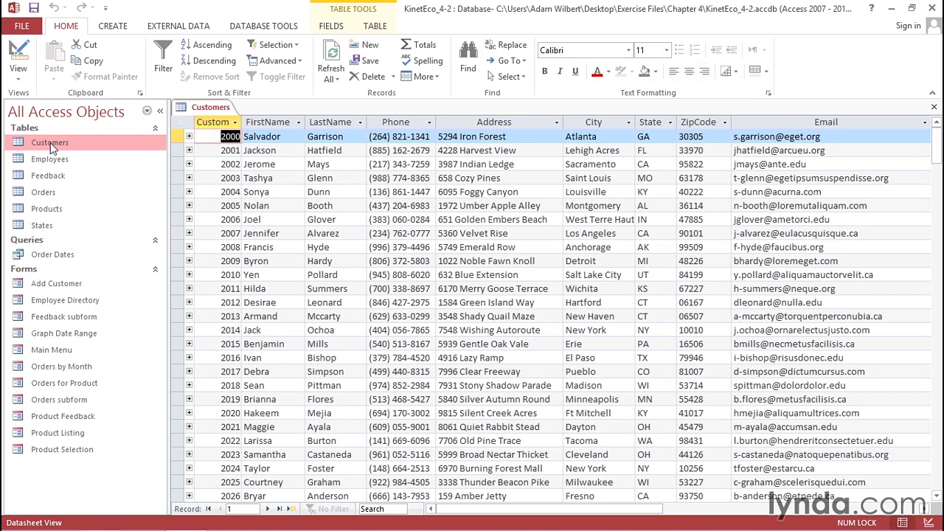
left_click(285, 509)
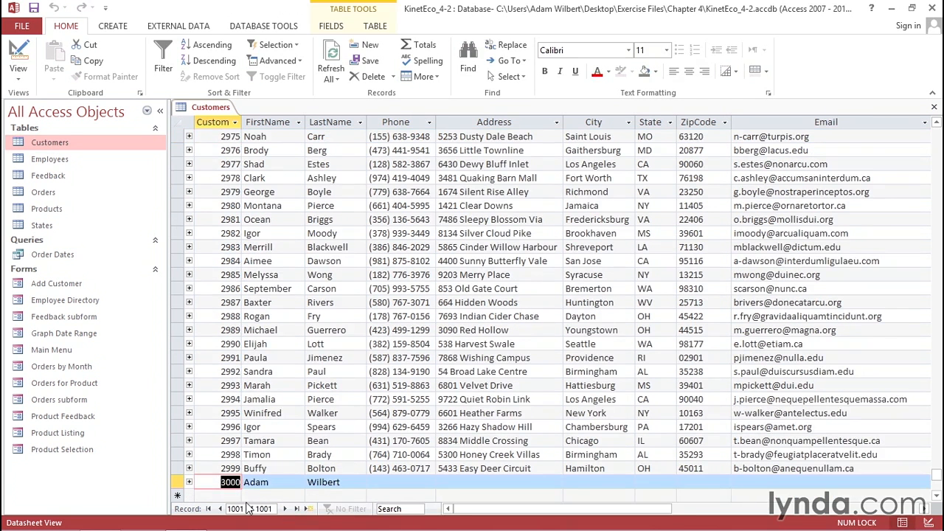